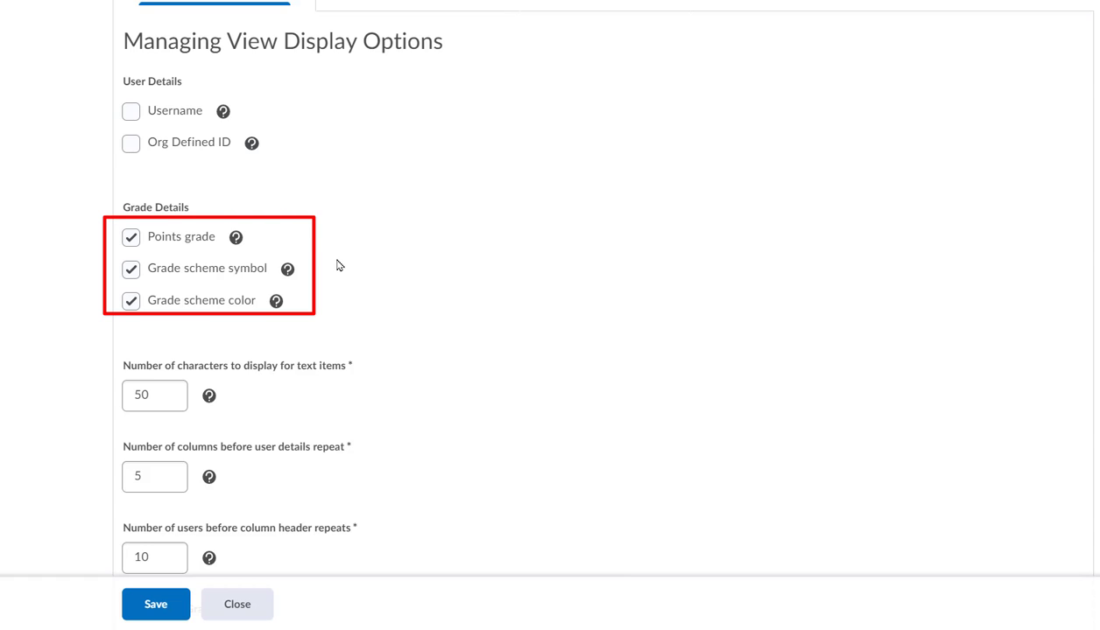
# Save the personal display options with points grade, grade scheme symbol and grade scheme color enabled.
pyautogui.scroll(-1, 539, 307)
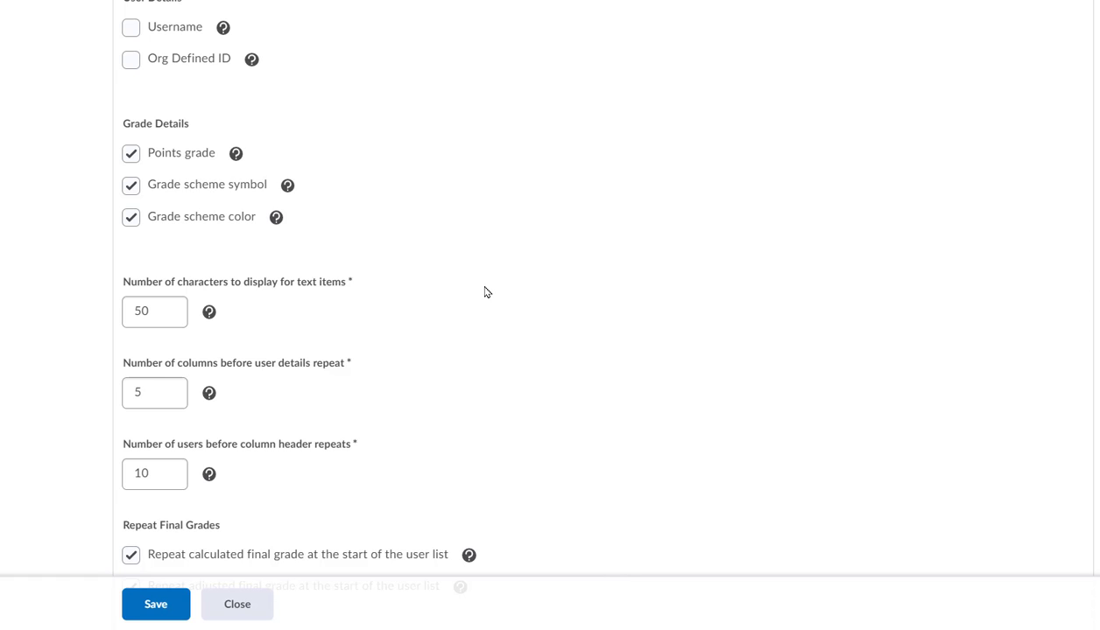
pyautogui.scroll(-2, 493, 300)
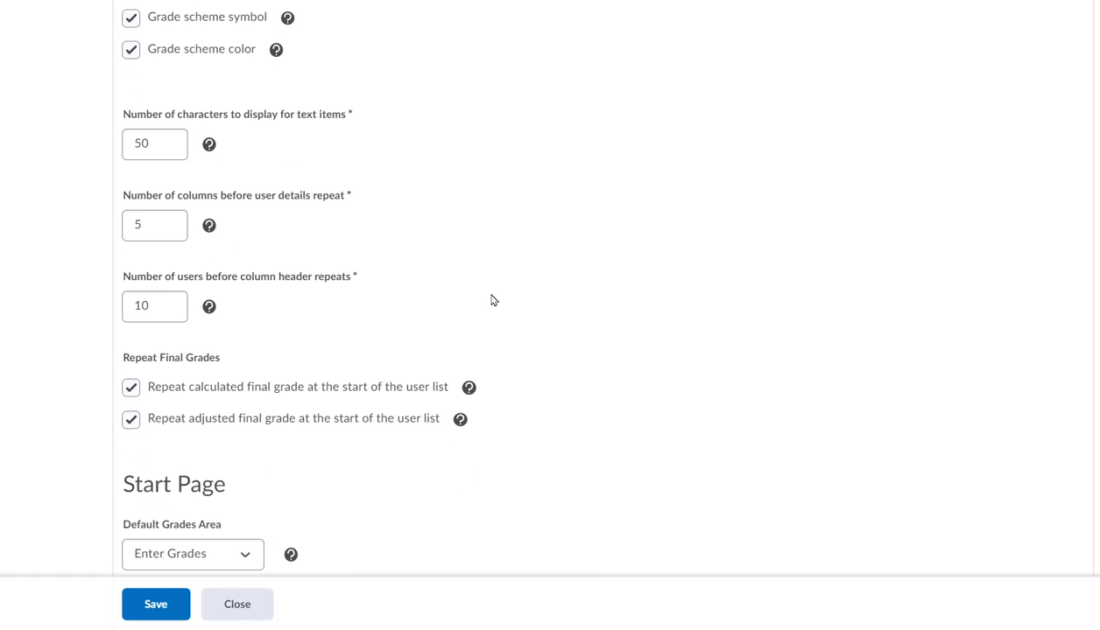
pyautogui.scroll(-1, 654, 295)
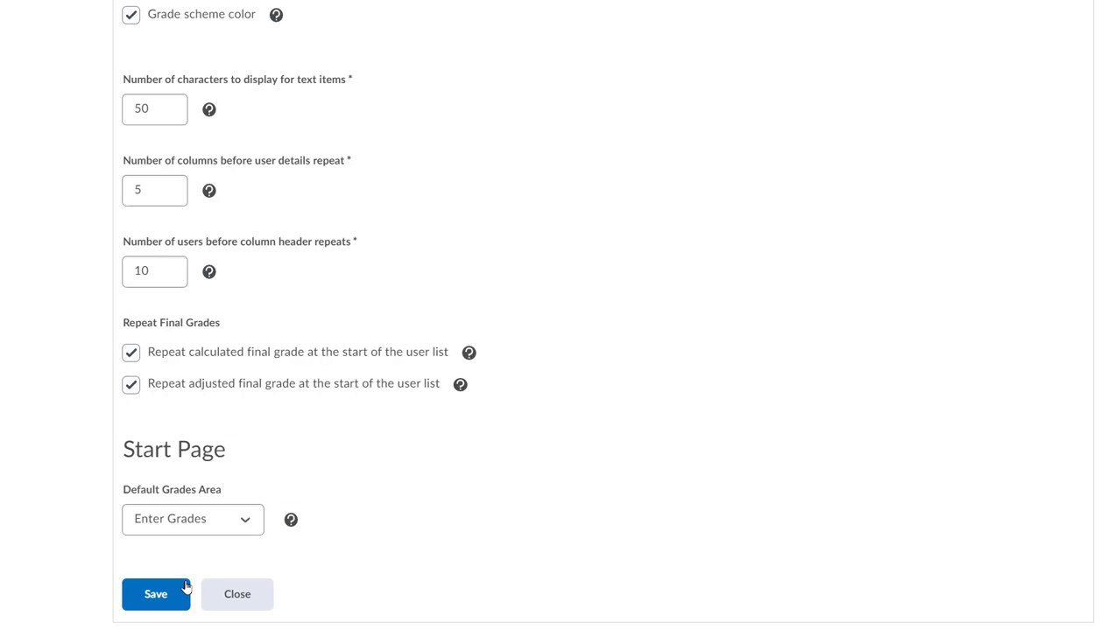
pyautogui.click(156, 595)
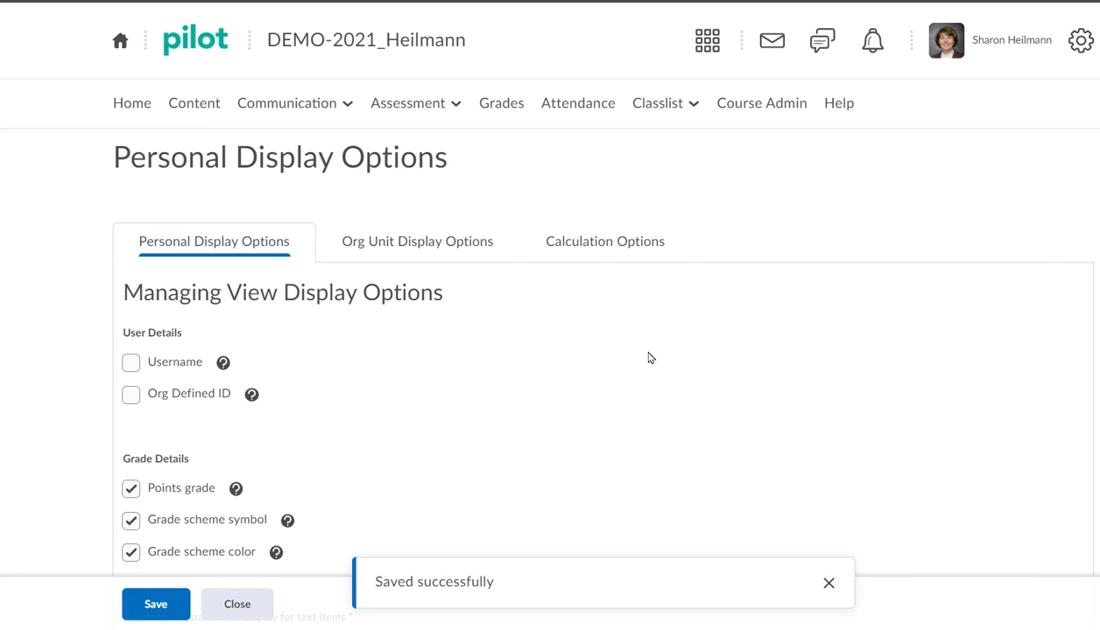
# In the calculation options, set ungraded items to be treated as 0 and confirm saving the changes.
pyautogui.click(602, 249)
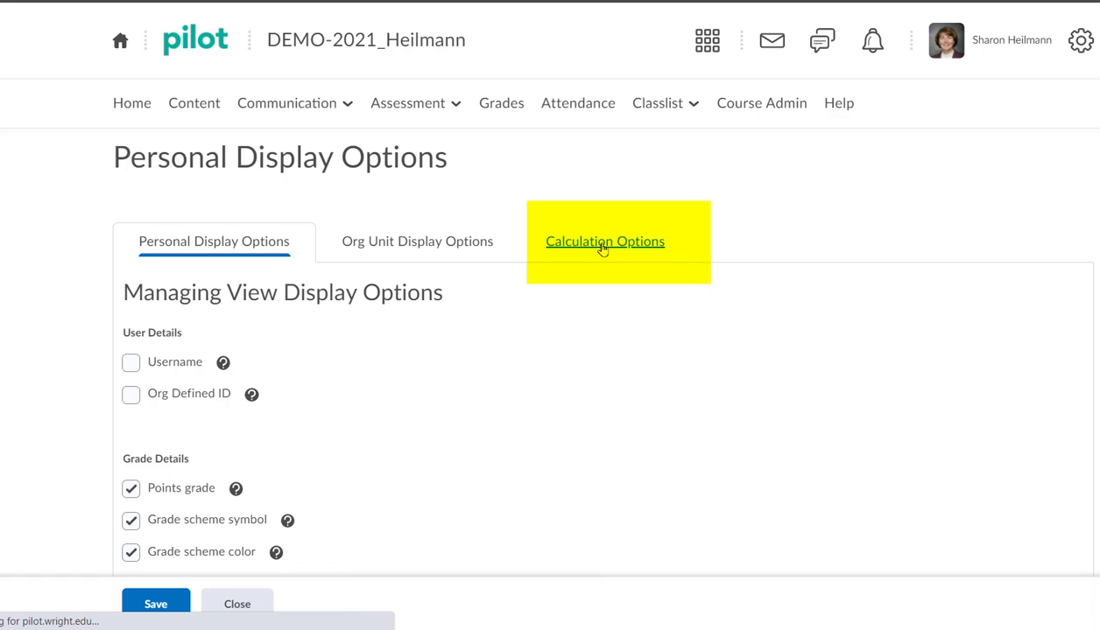
pyautogui.scroll(-3, 625, 313)
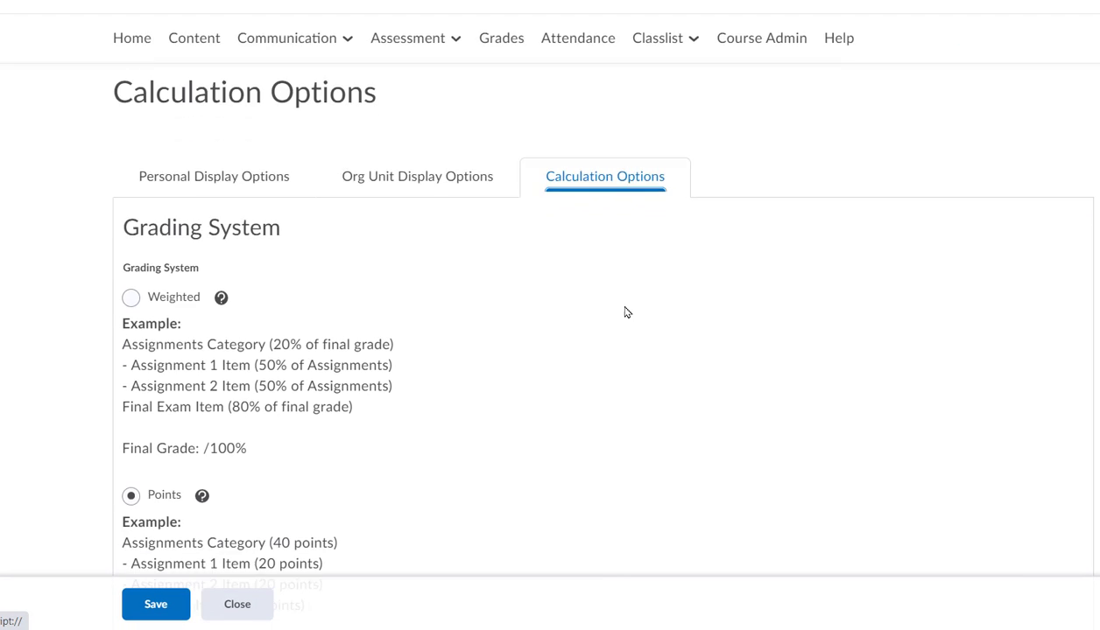
pyautogui.scroll(-2, 625, 312)
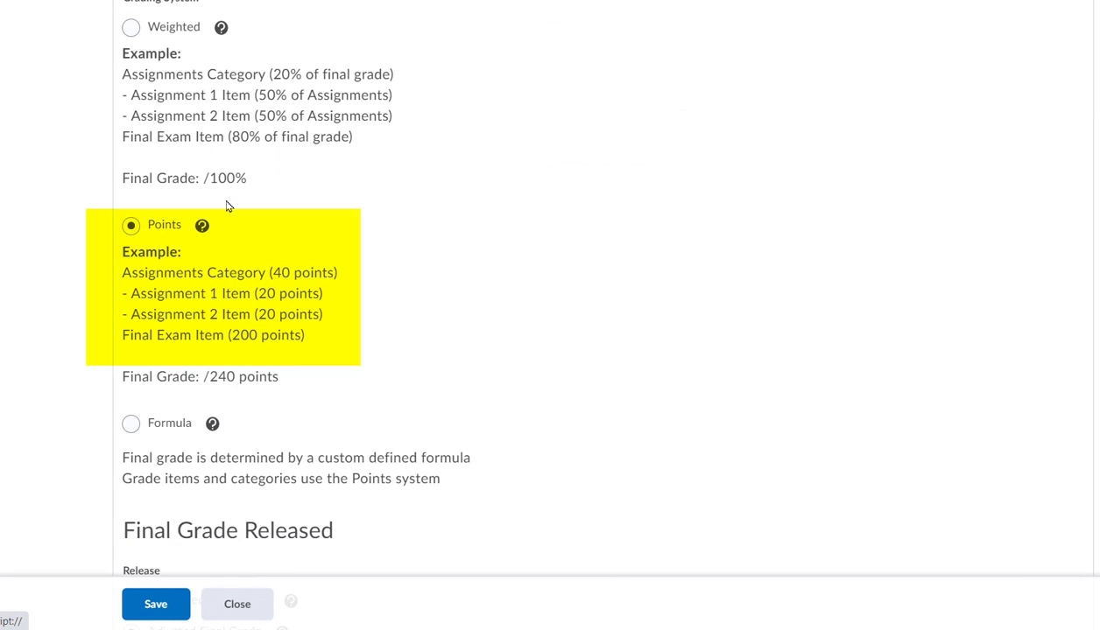
pyautogui.scroll(-4, 565, 222)
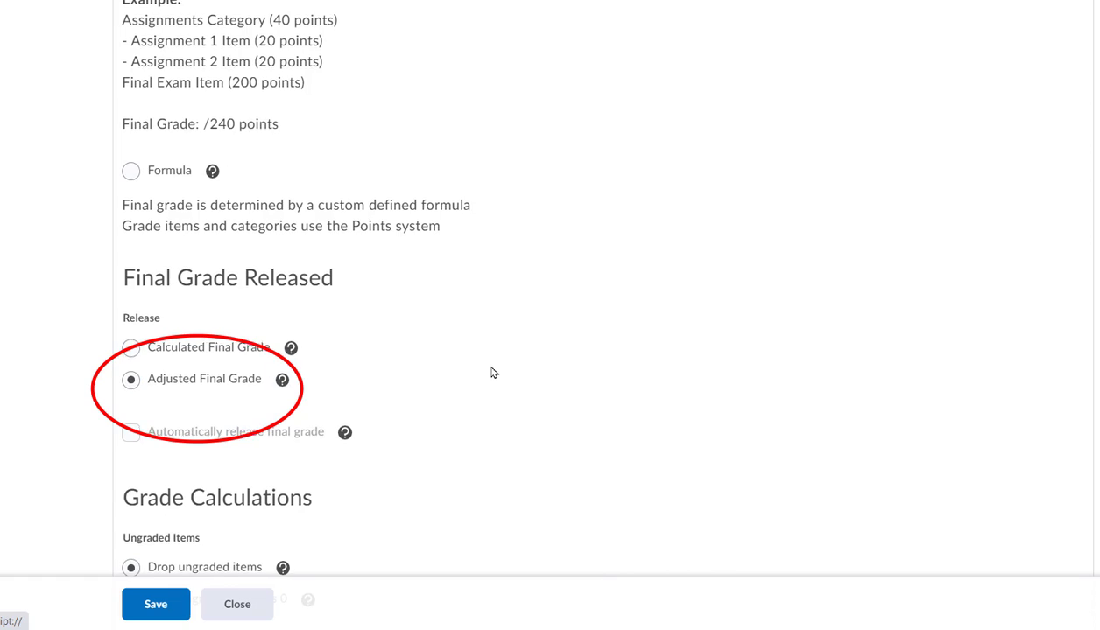
pyautogui.scroll(-2, 491, 373)
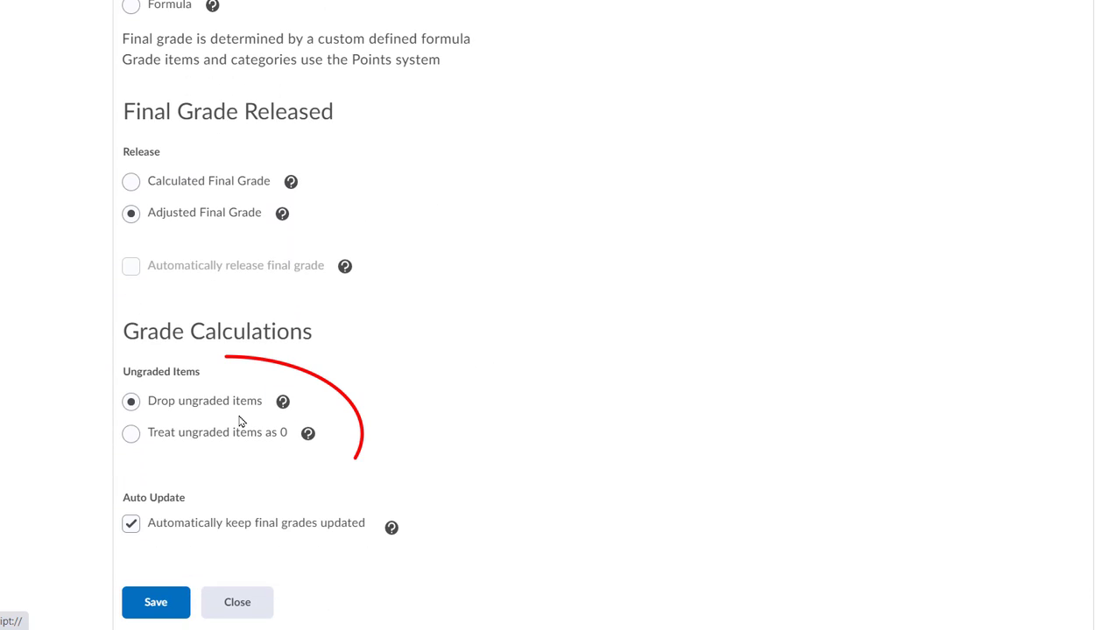
pyautogui.click(131, 436)
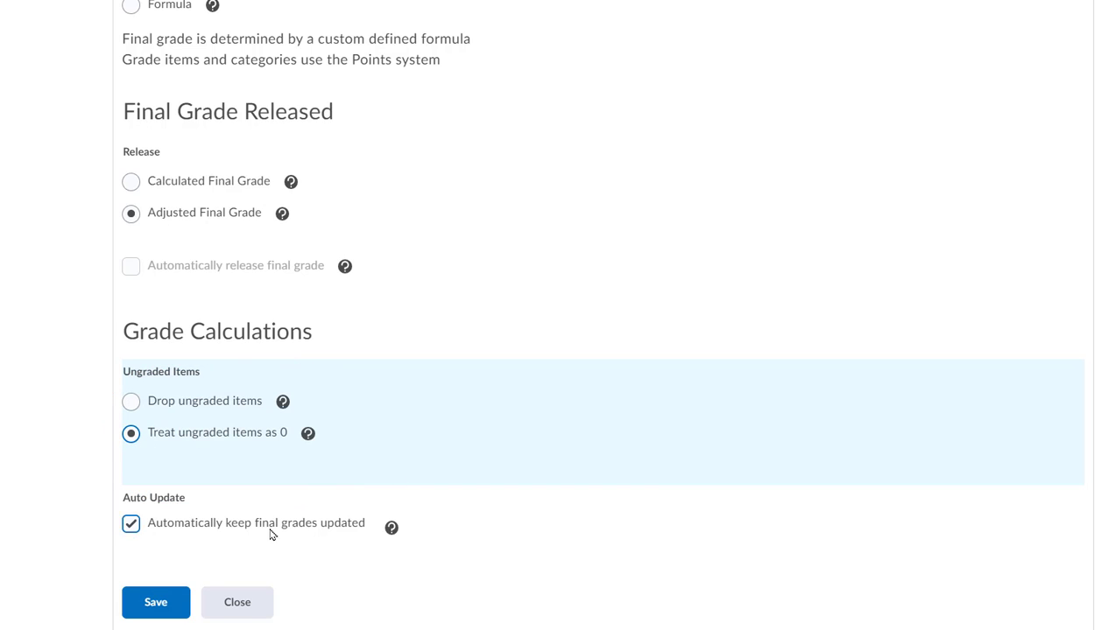
pyautogui.click(154, 603)
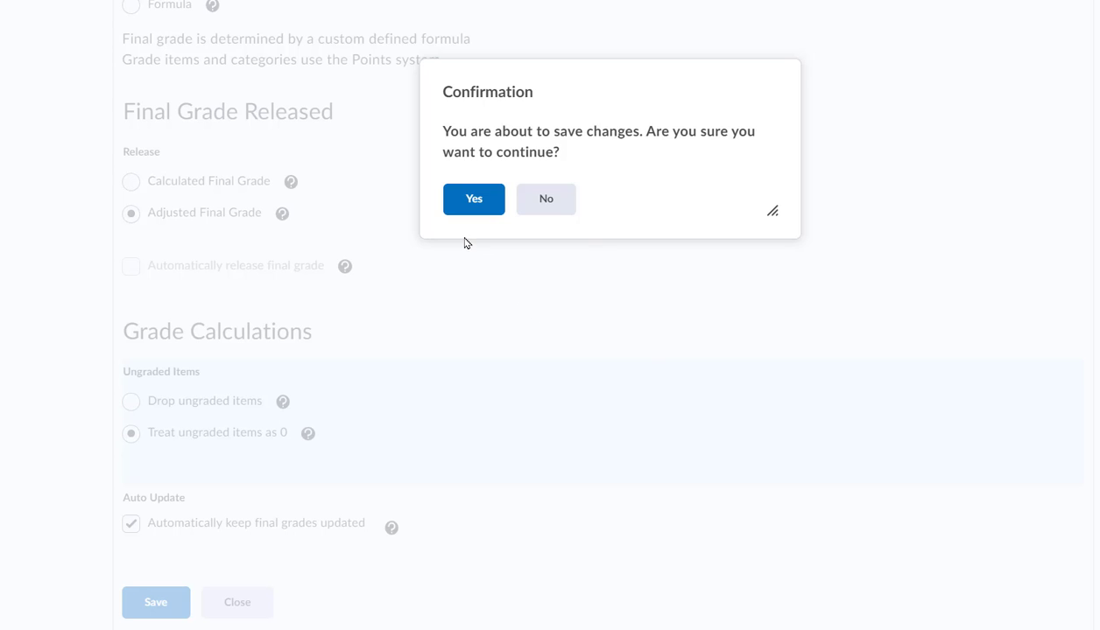
pyautogui.click(458, 212)
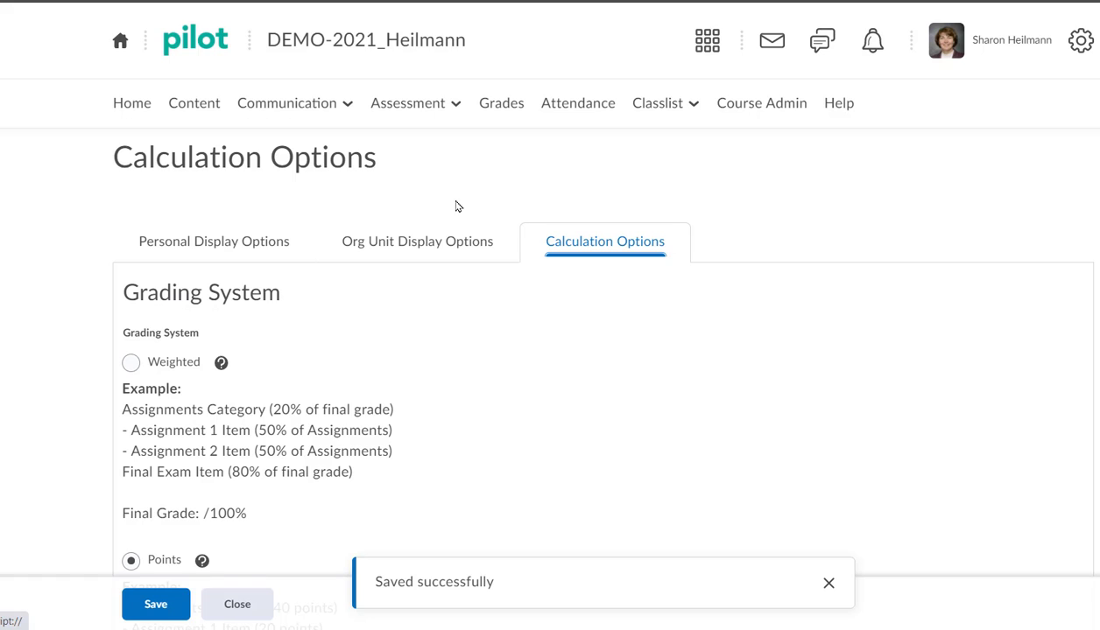
# Open the course's Manage Grades list and view the actions available for the WEEK 1 category.
pyautogui.click(499, 106)
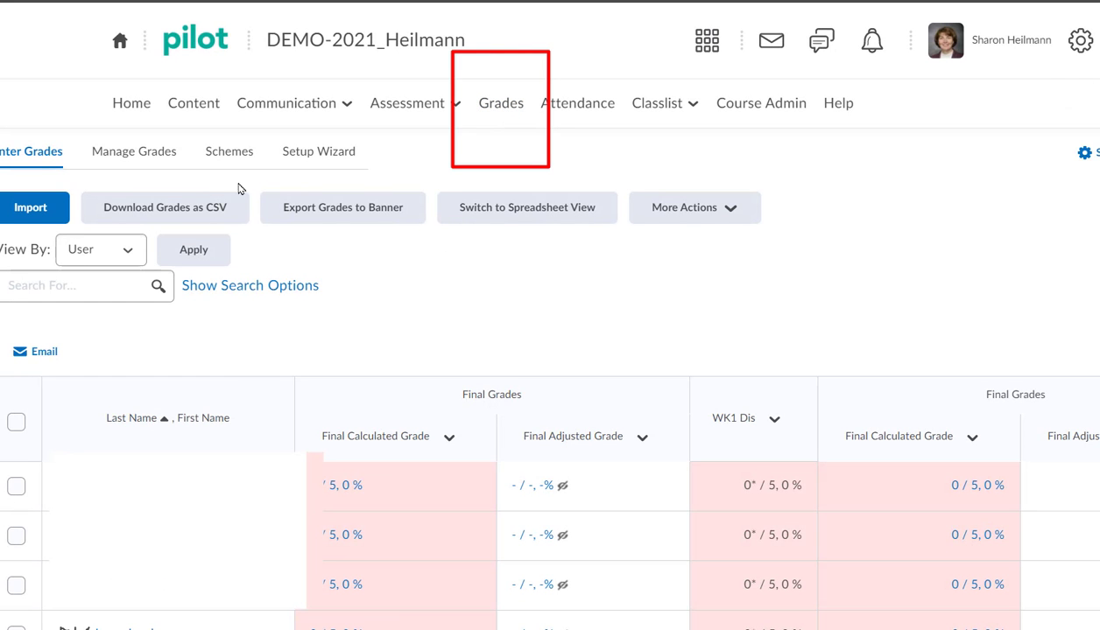
pyautogui.click(147, 155)
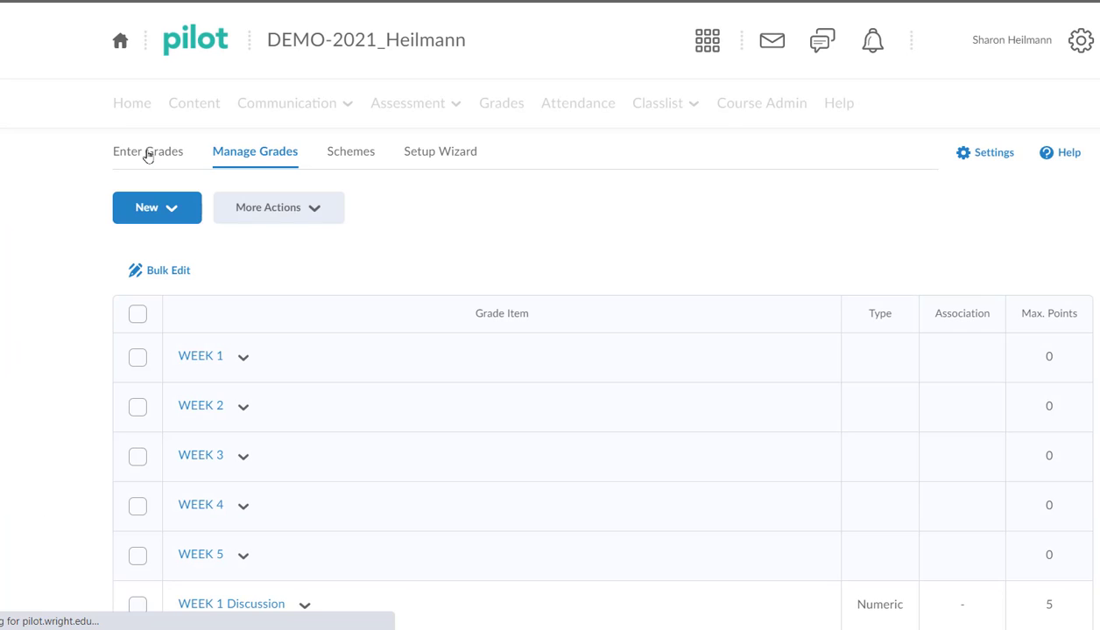
pyautogui.click(244, 359)
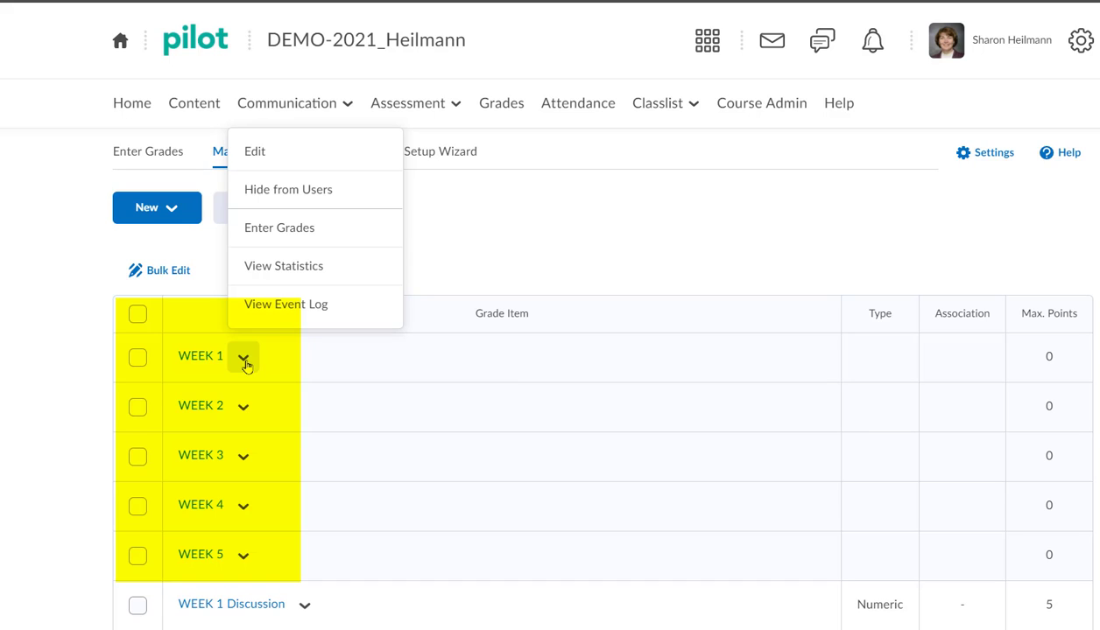
pyautogui.click(577, 211)
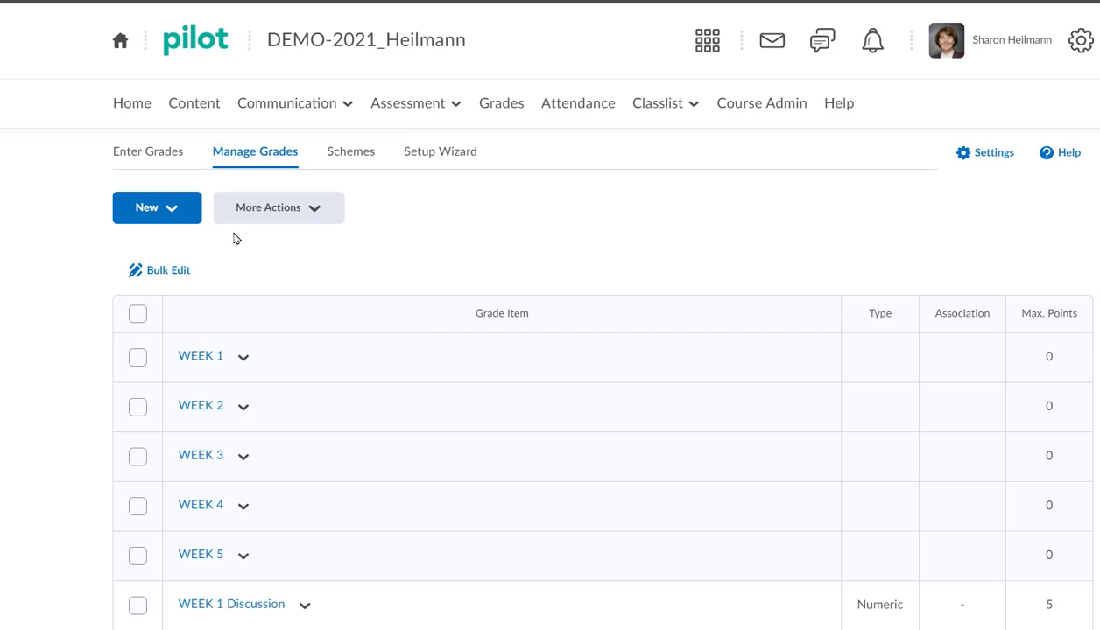
# Create and save a new grade category with the name and short name "Week 6".
pyautogui.click(166, 210)
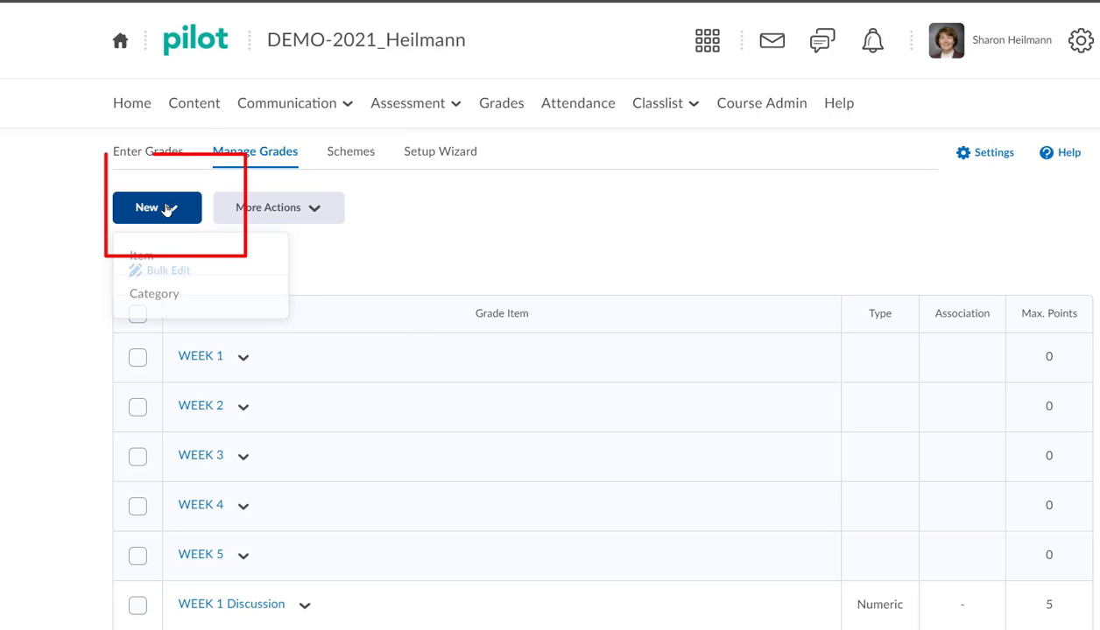
pyautogui.click(190, 303)
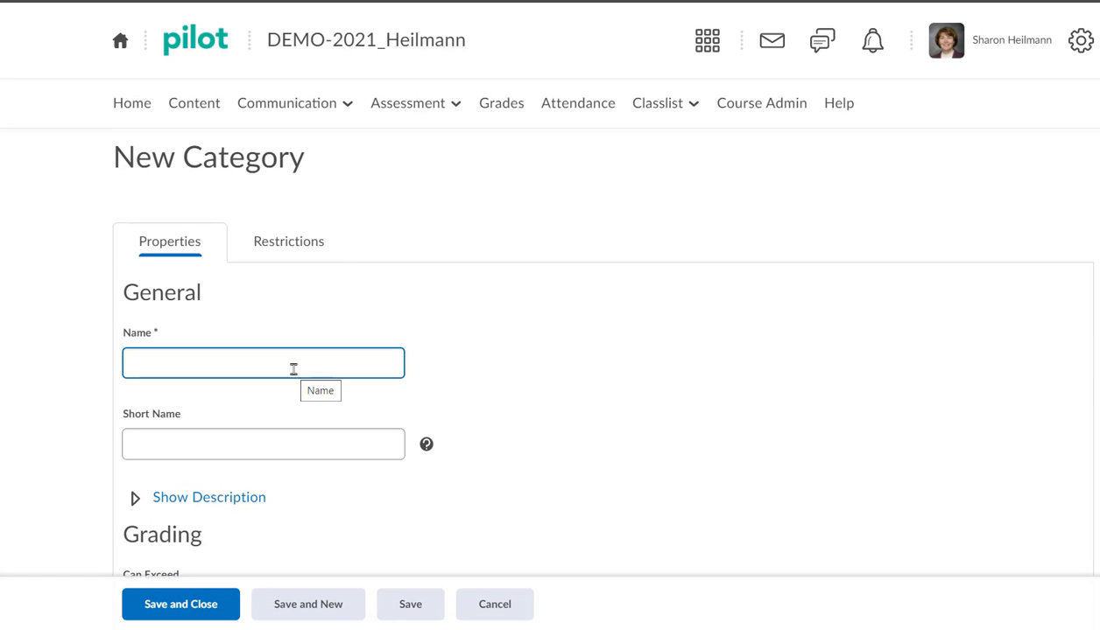
pyautogui.write('Week 6')
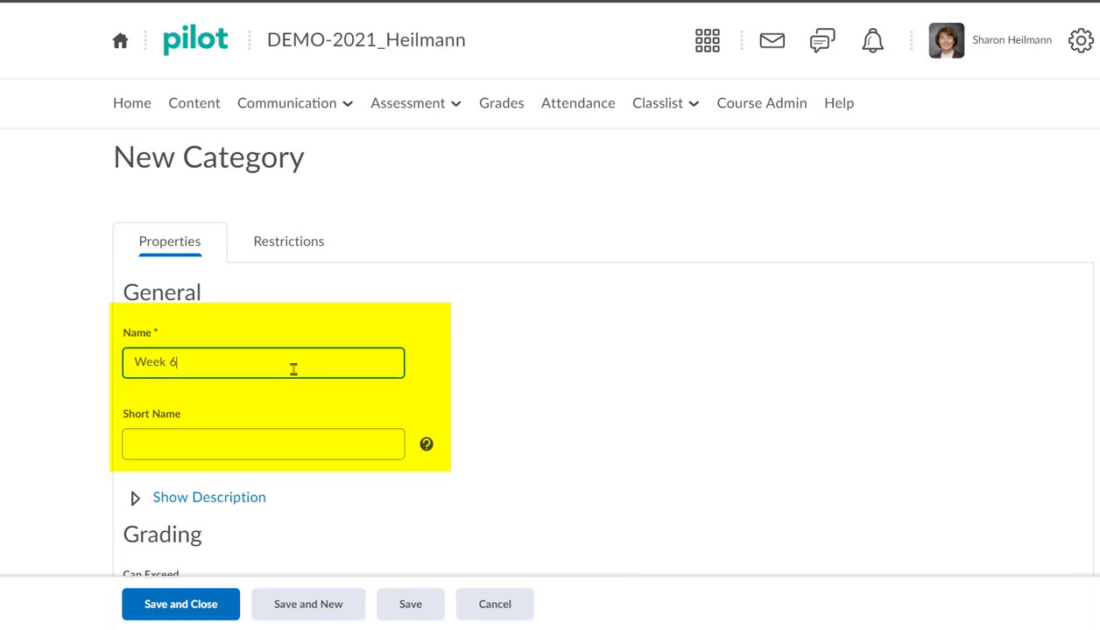
pyautogui.click(226, 434)
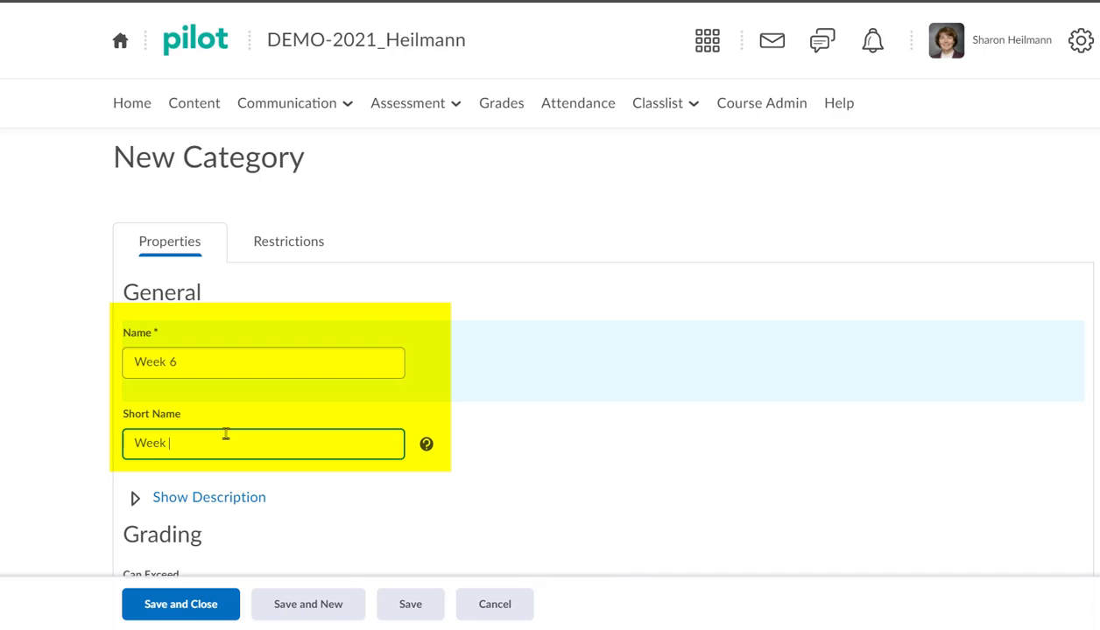
pyautogui.scroll(-4, 373, 422)
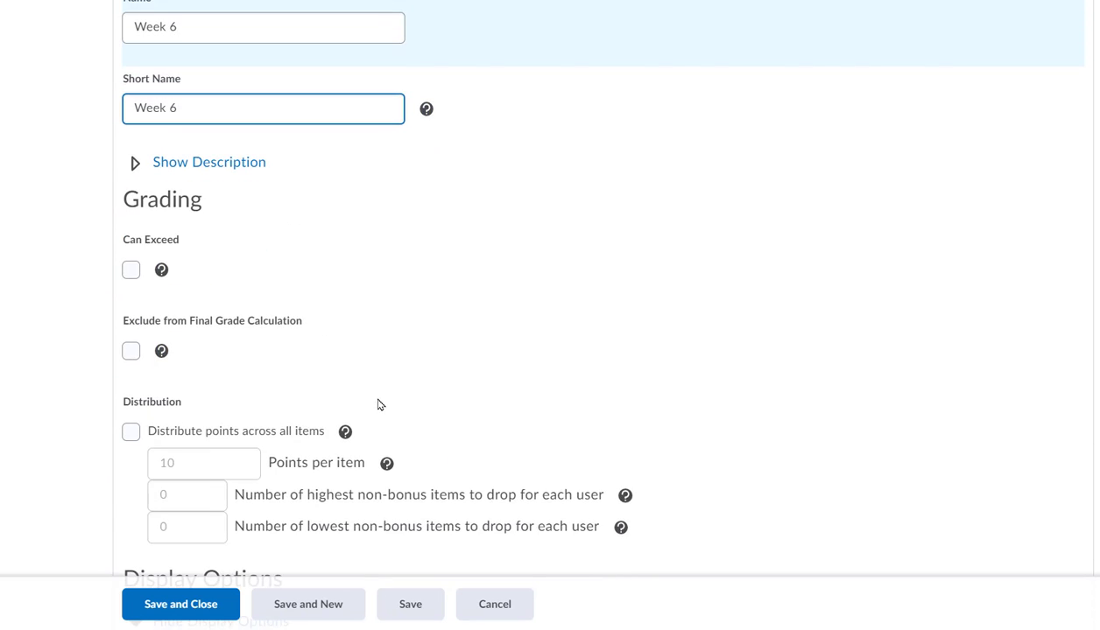
pyautogui.scroll(-1, 379, 399)
pyautogui.click(408, 607)
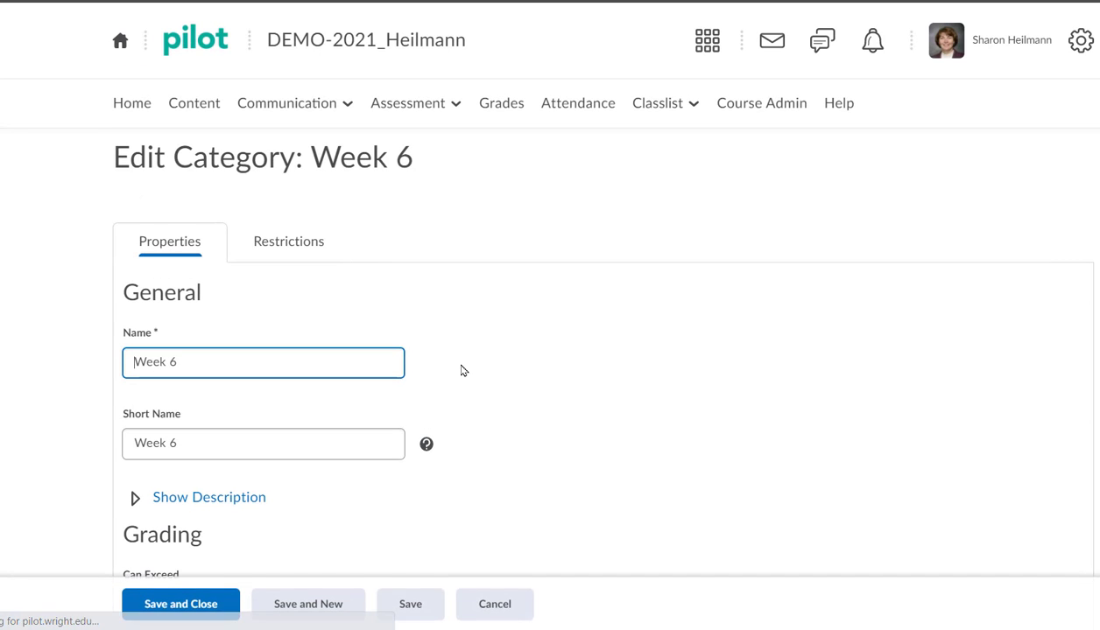
# Review the Week 6 category's distribution and display options, dismiss the notification and save the category again.
pyautogui.scroll(-8, 430, 417)
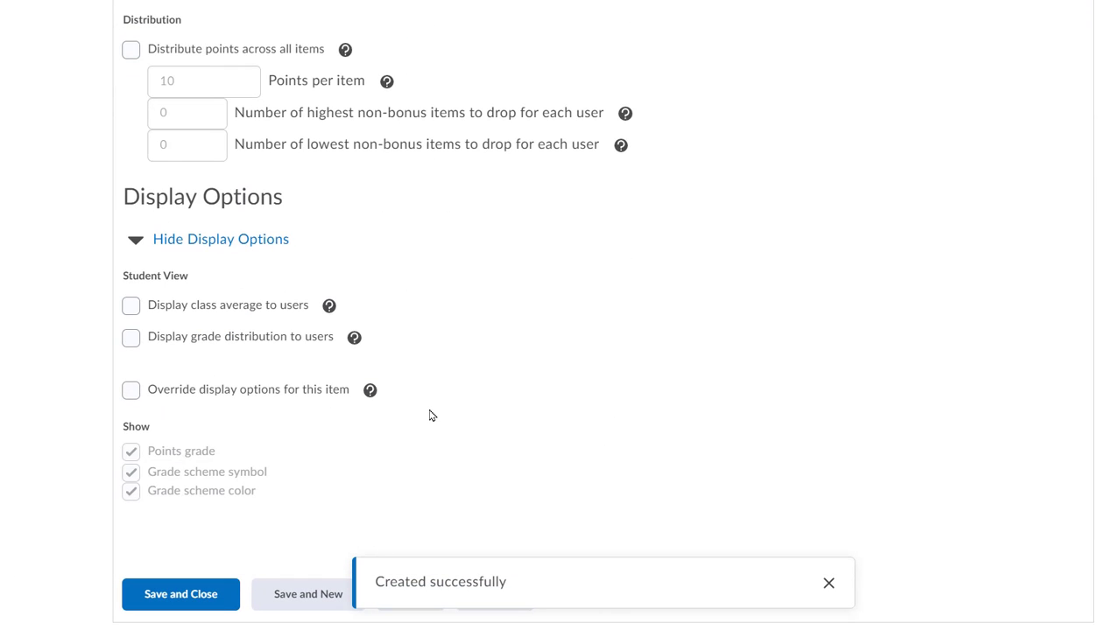
pyautogui.click(827, 583)
pyautogui.click(409, 596)
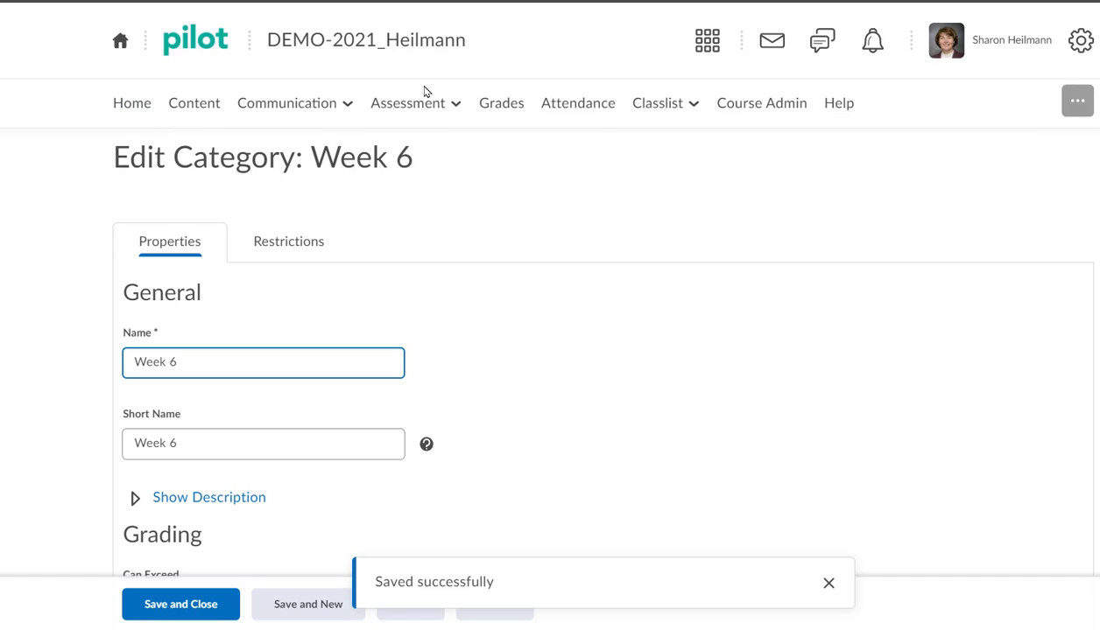
# Return to the Manage Grades list and check it for the Week 6 category.
pyautogui.click(499, 102)
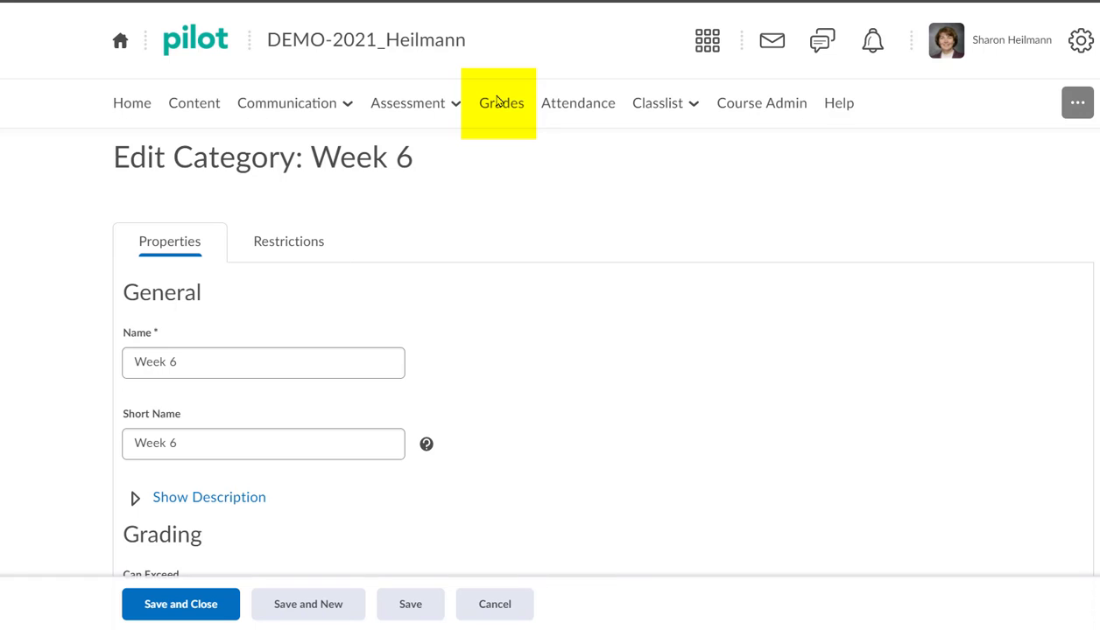
pyautogui.click(497, 104)
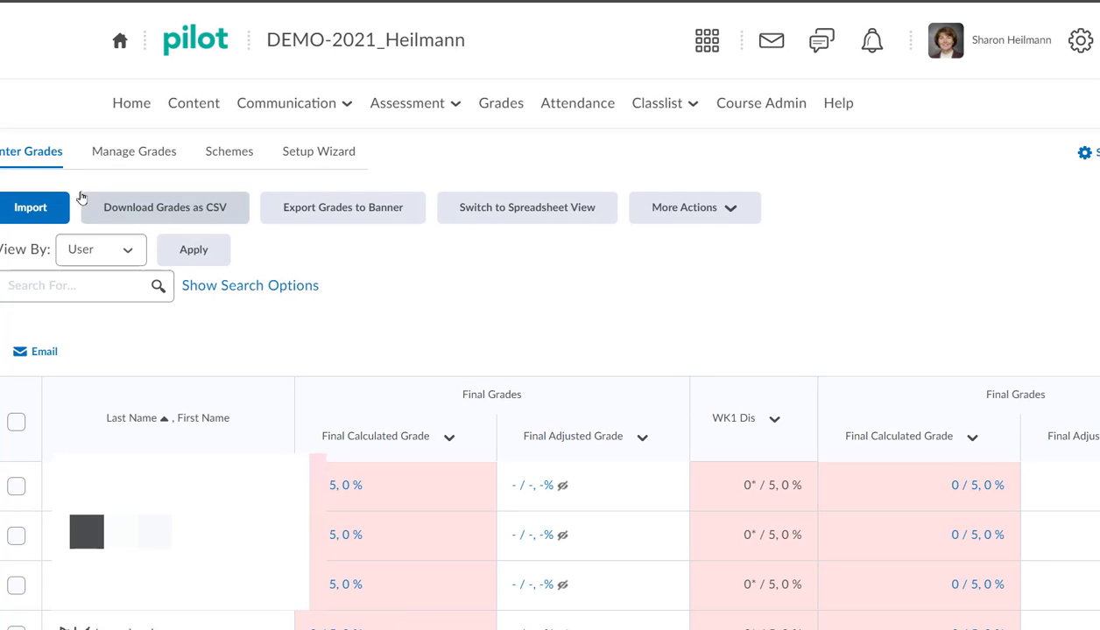
pyautogui.click(130, 154)
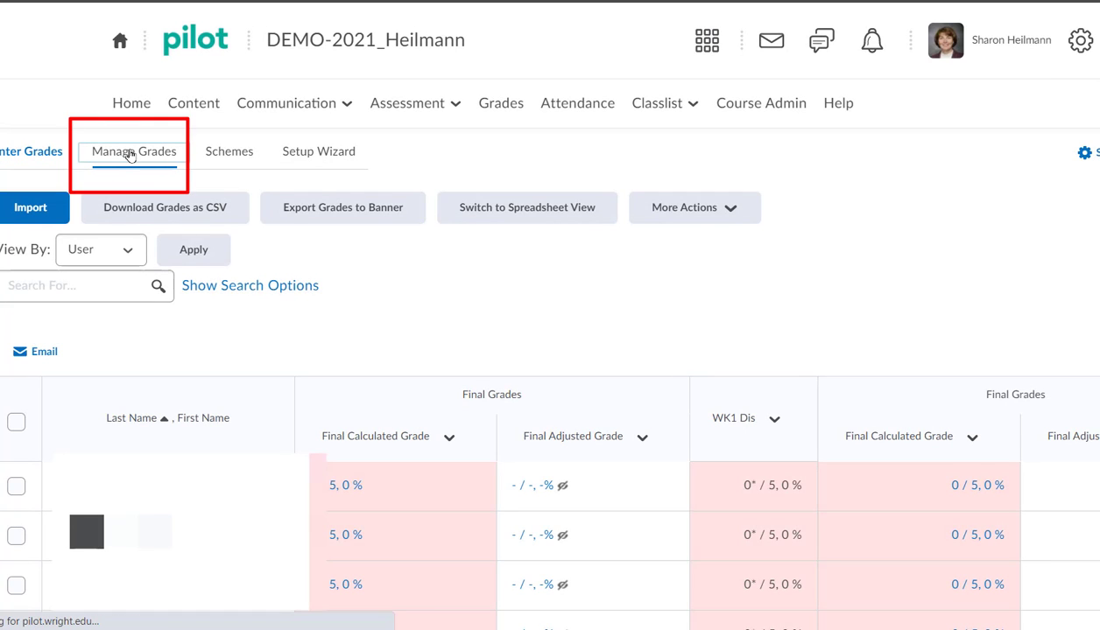
pyautogui.scroll(-2, 478, 271)
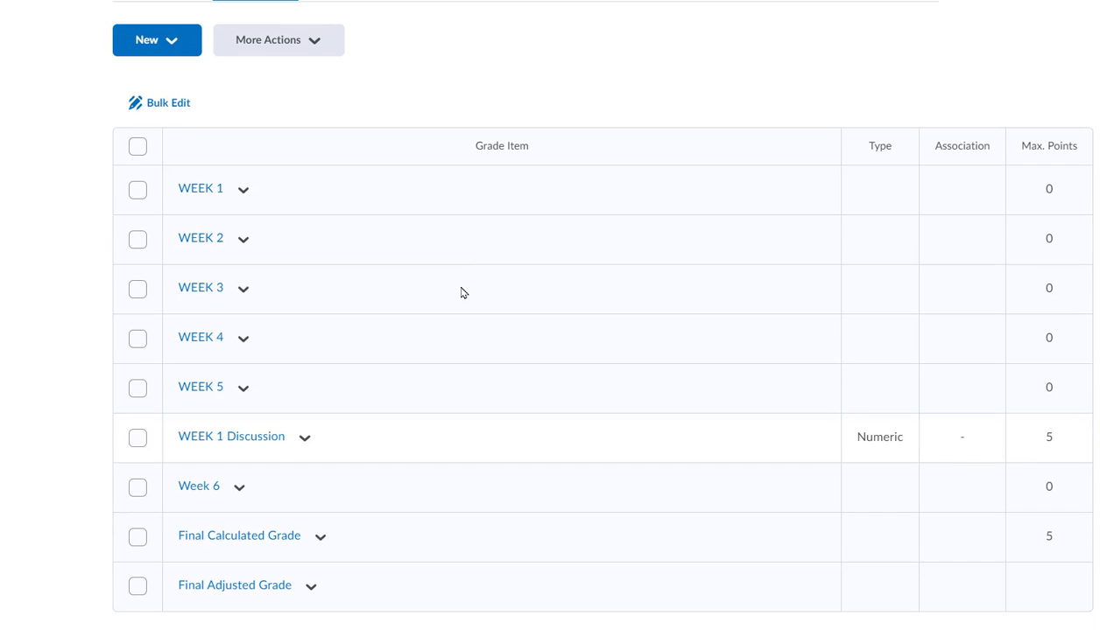
pyautogui.scroll(2, 315, 276)
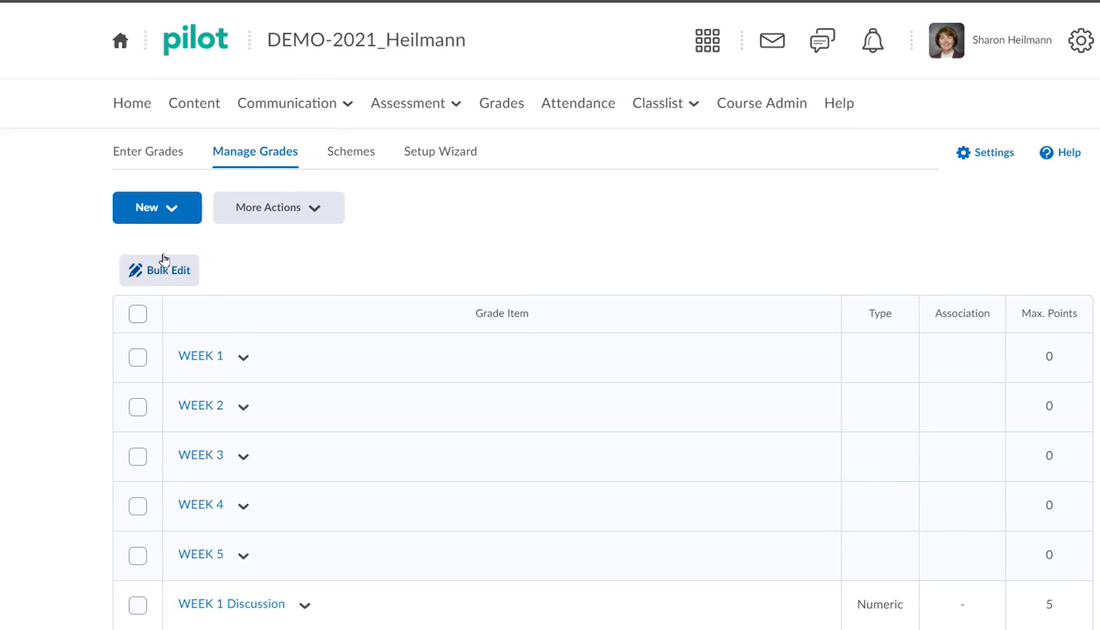
# Start a new numeric grade item named "Quiz 1" with the short name "WK 1 Quiz".
pyautogui.click(159, 210)
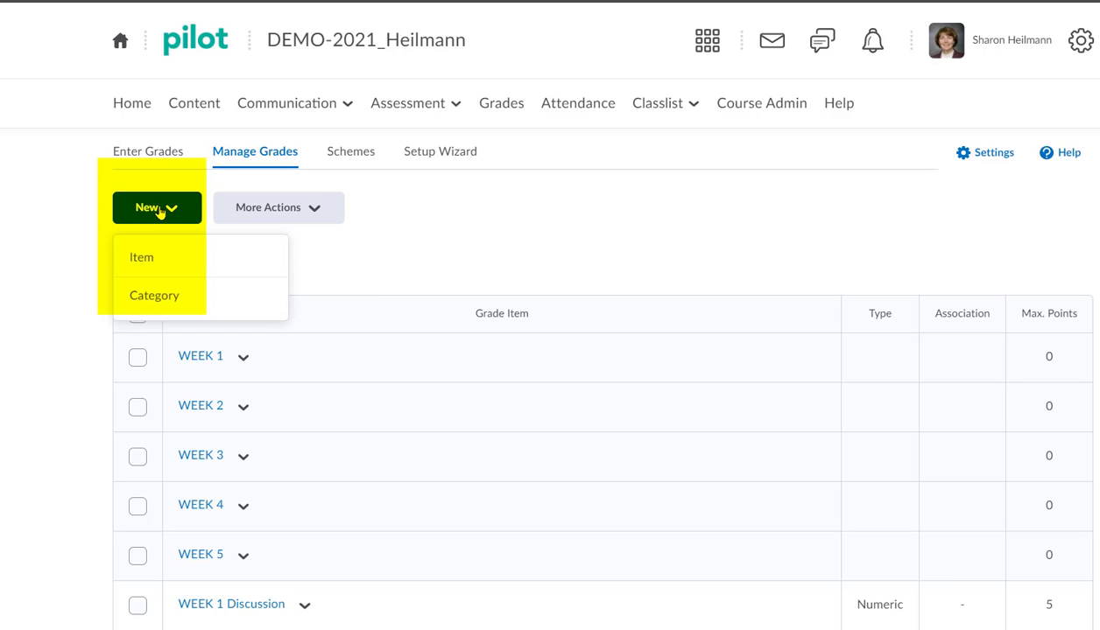
pyautogui.click(158, 251)
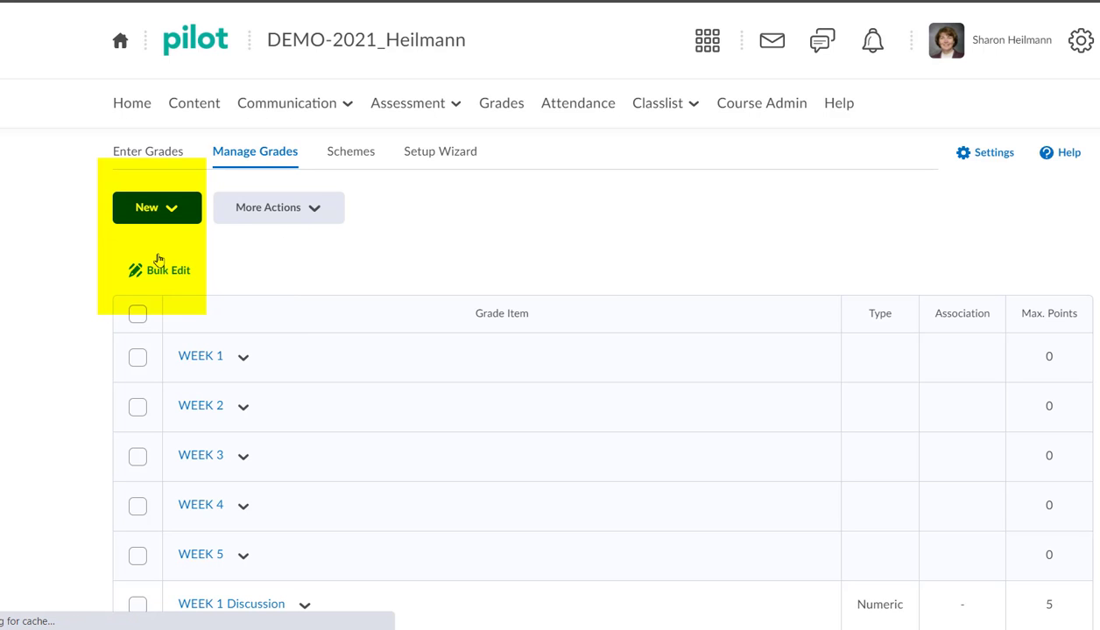
pyautogui.click(194, 291)
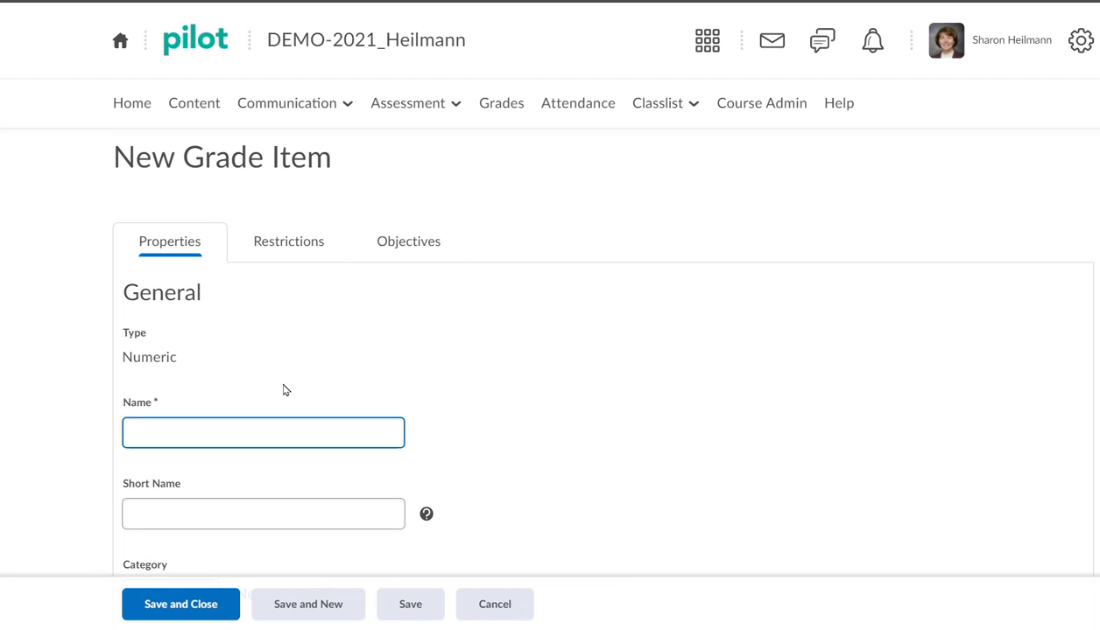
pyautogui.write('Quiz 1')
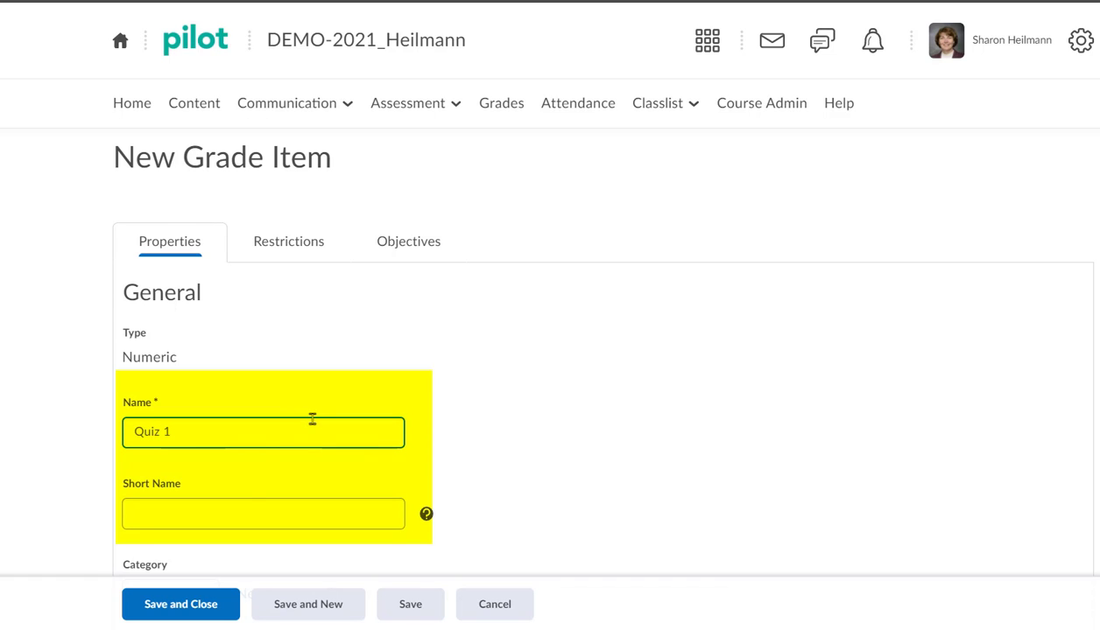
pyautogui.click(252, 505)
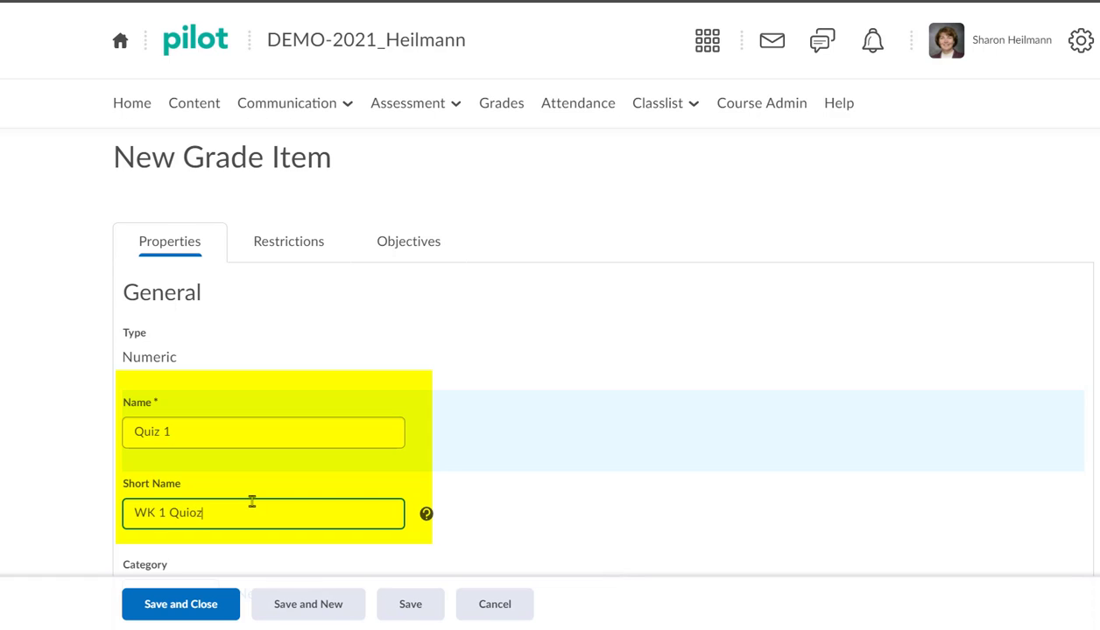
pyautogui.press('BackSpace')
pyautogui.press('BackSpace')
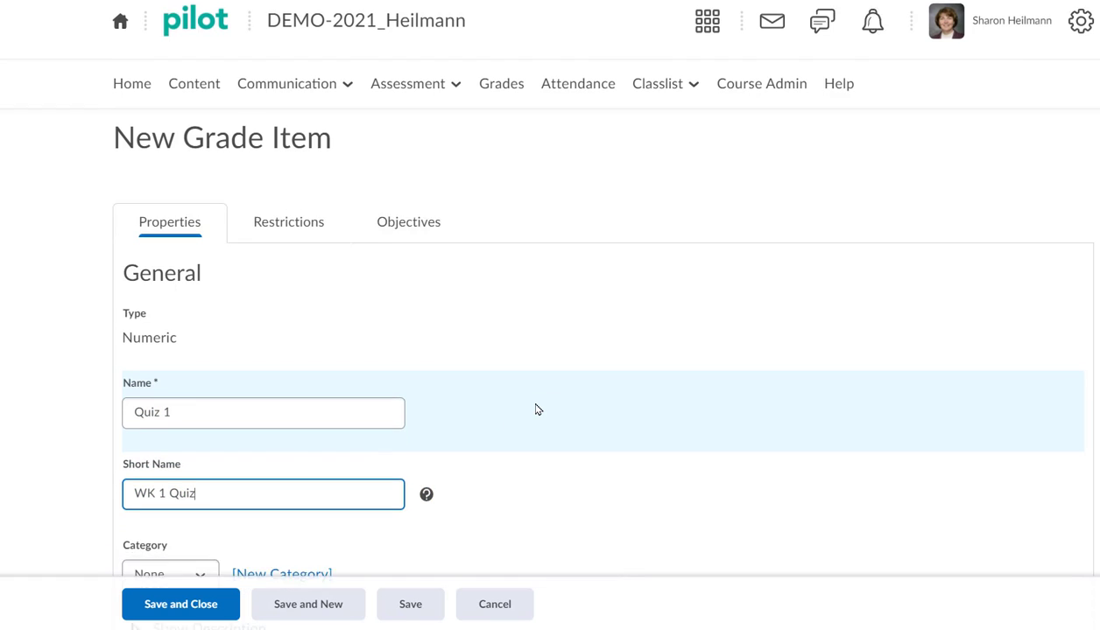
# Assign the Quiz 1 grade item to the WEEK 1 category and save it, continuing with another new item.
pyautogui.scroll(-4, 537, 407)
pyautogui.click(215, 262)
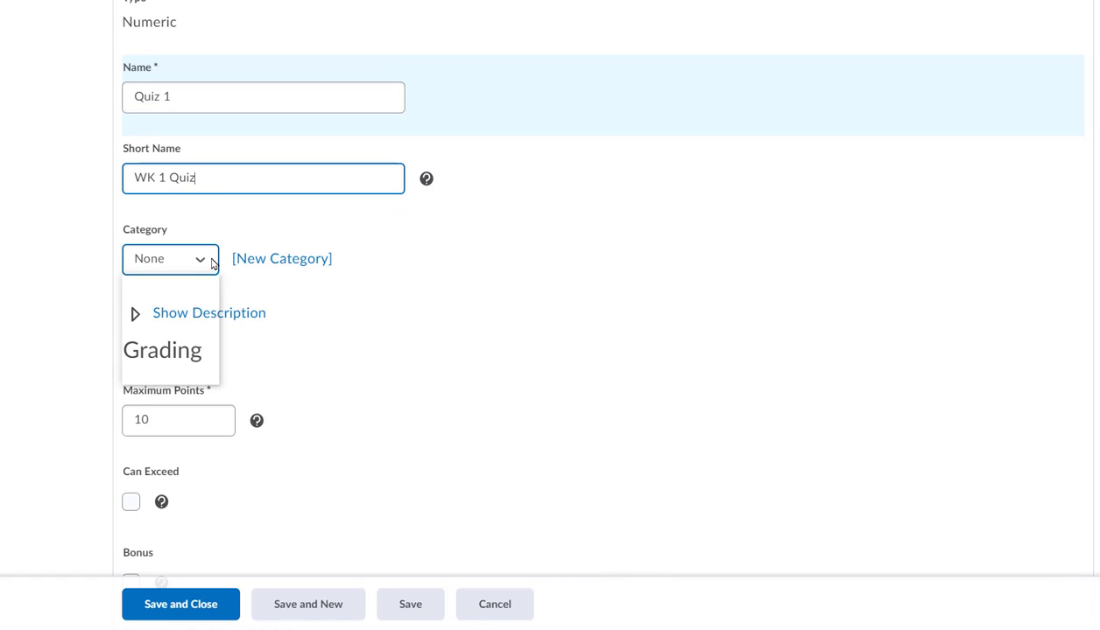
pyautogui.click(186, 298)
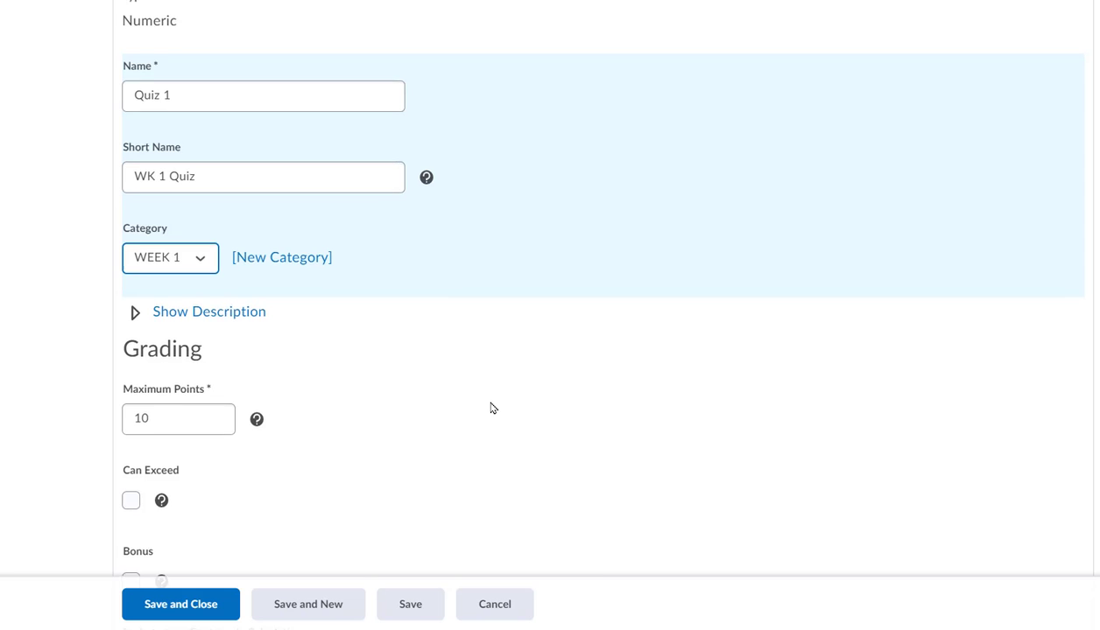
pyautogui.scroll(-2, 467, 394)
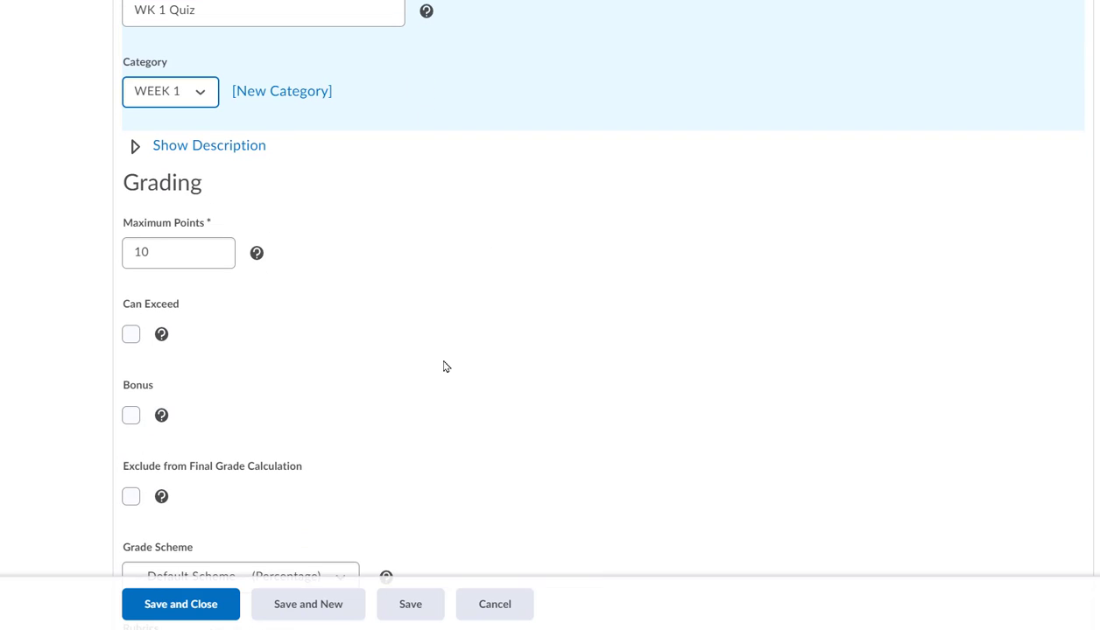
pyautogui.scroll(-1, 523, 365)
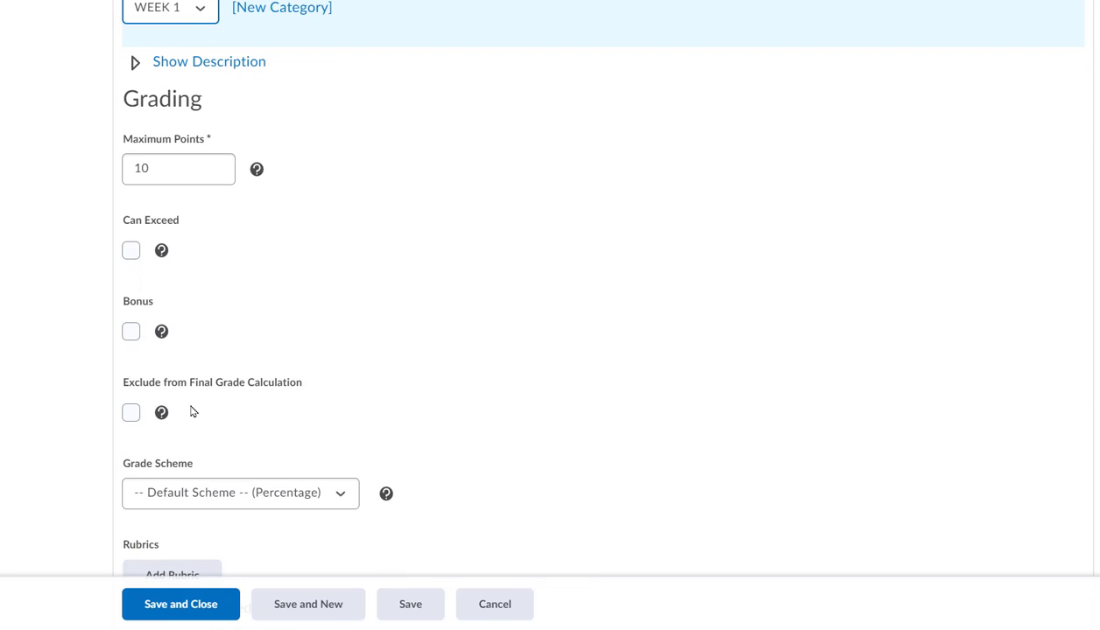
pyautogui.scroll(-3, 584, 376)
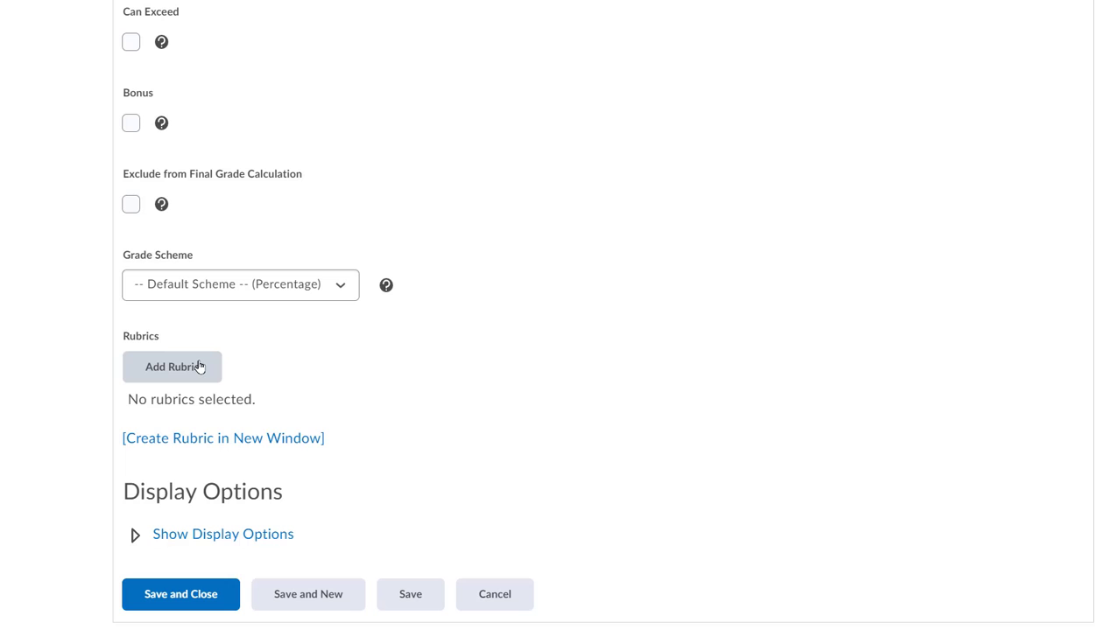
pyautogui.click(317, 597)
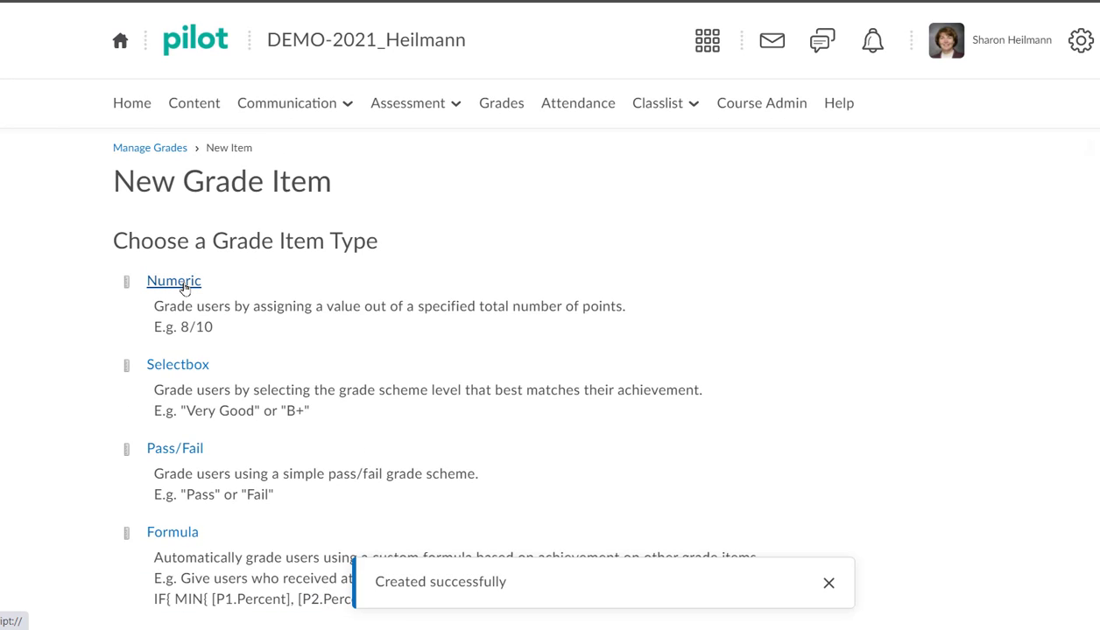
# Create a numeric grade item named "Week 2 Quiz" in the WEEK 2 category and save it, continuing with another new item.
pyautogui.click(184, 288)
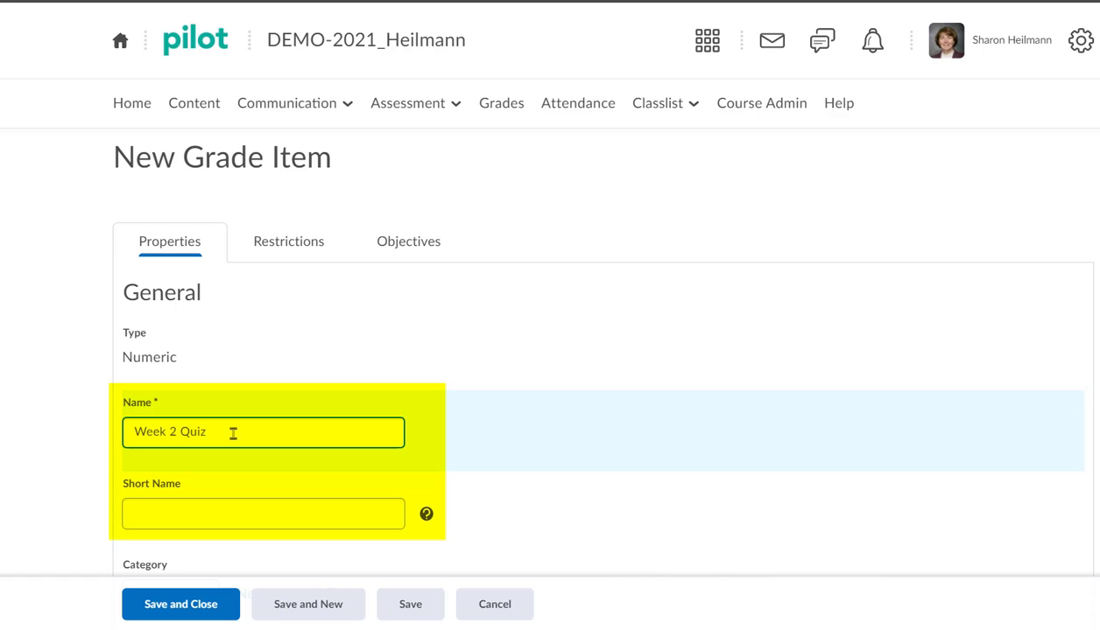
pyautogui.scroll(-4, 653, 417)
pyautogui.click(184, 180)
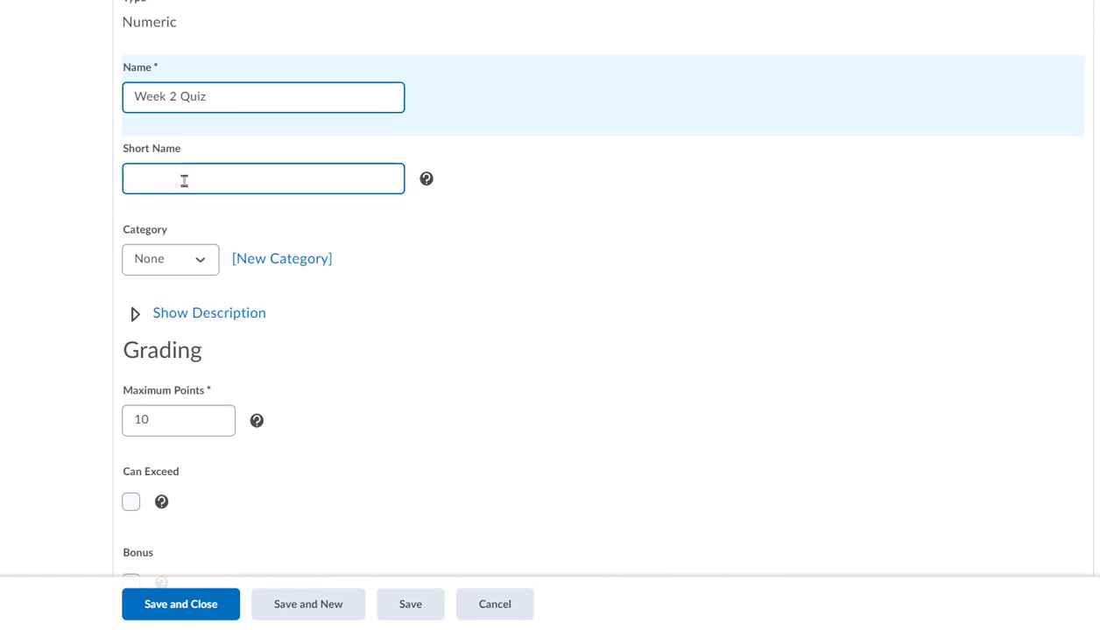
pyautogui.click(208, 259)
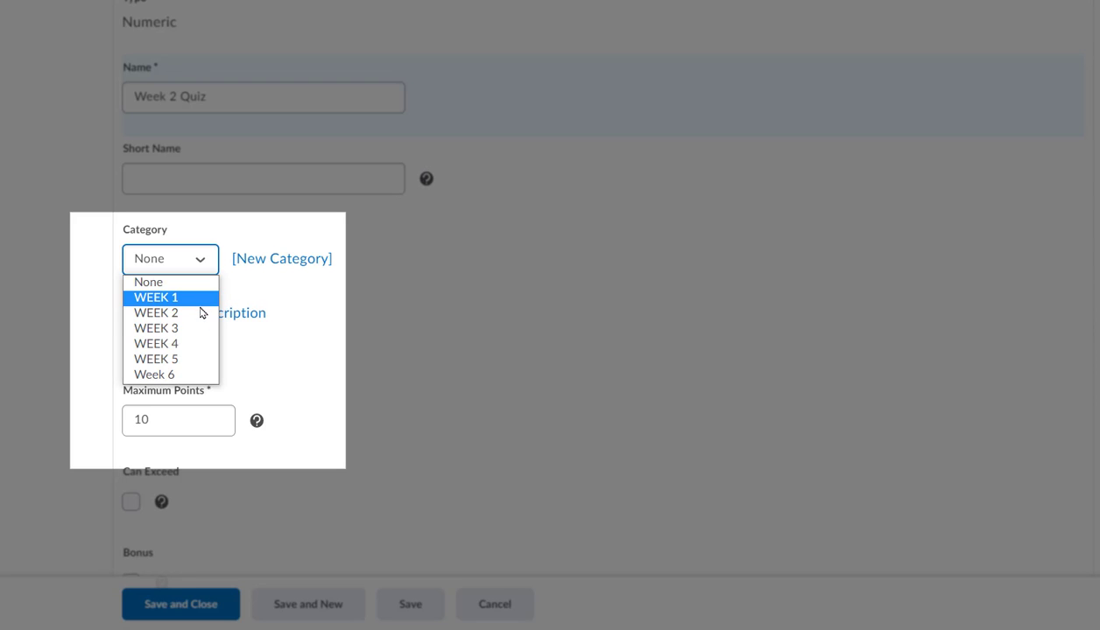
pyautogui.click(200, 314)
pyautogui.scroll(-4, 484, 372)
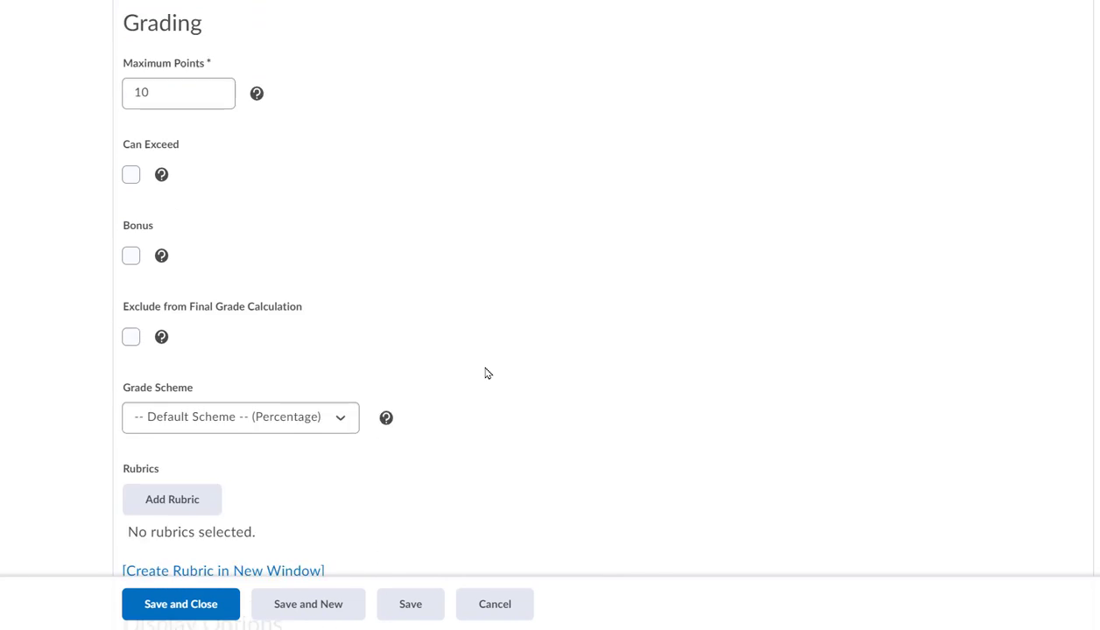
pyautogui.scroll(-2, 486, 374)
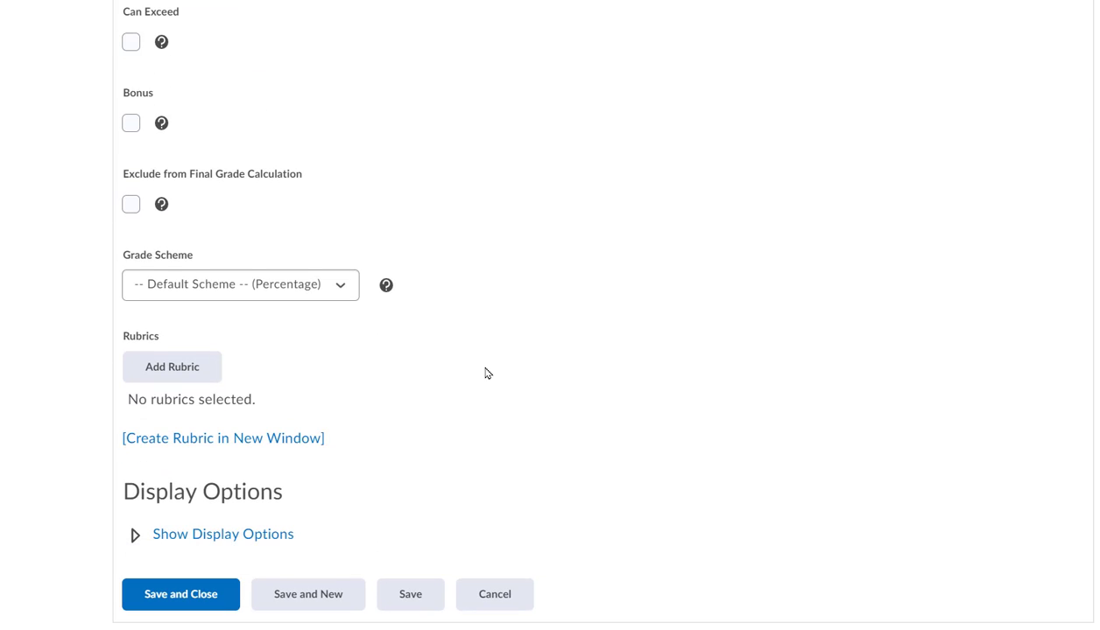
pyautogui.click(334, 588)
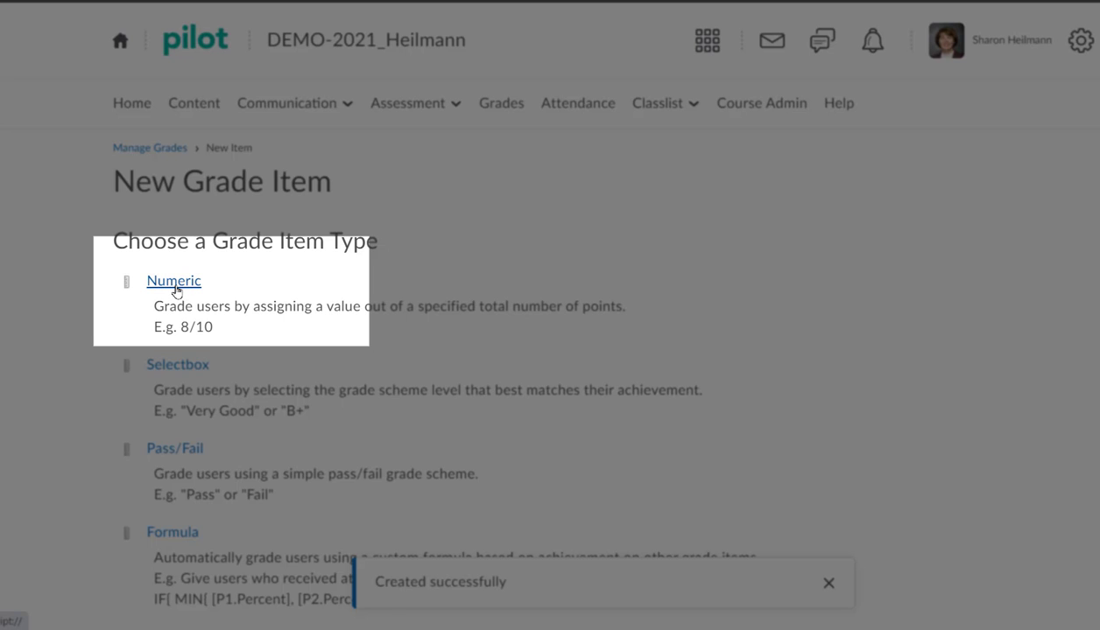
# Create a numeric grade item named "Week 3 Quiz" without a category and save it, continuing with another new item.
pyautogui.click(175, 287)
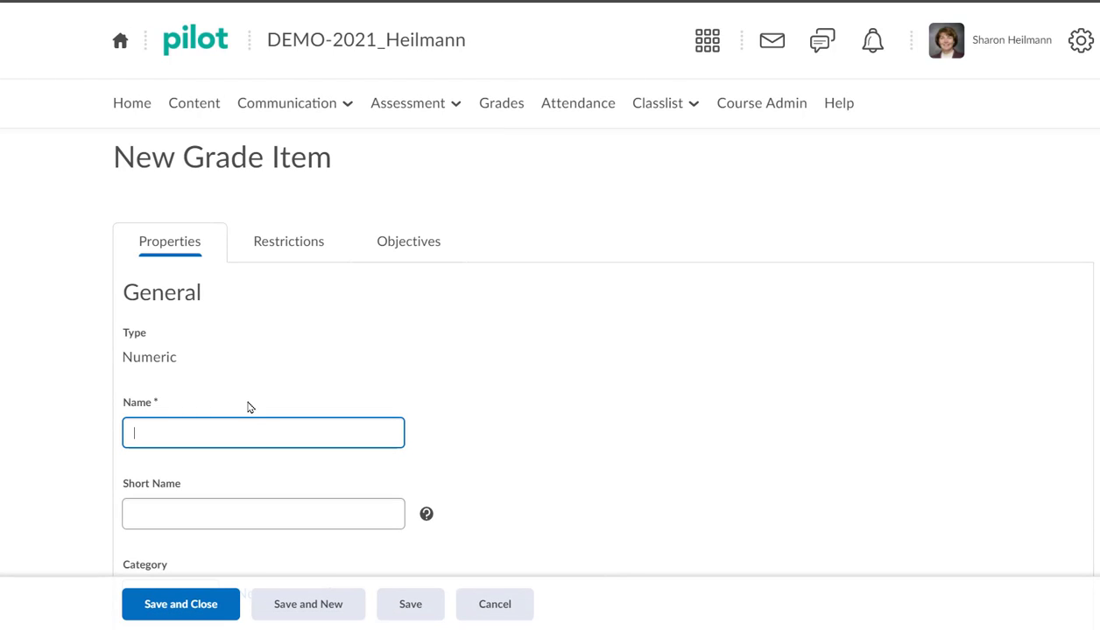
pyautogui.write('Week 3 Quiz')
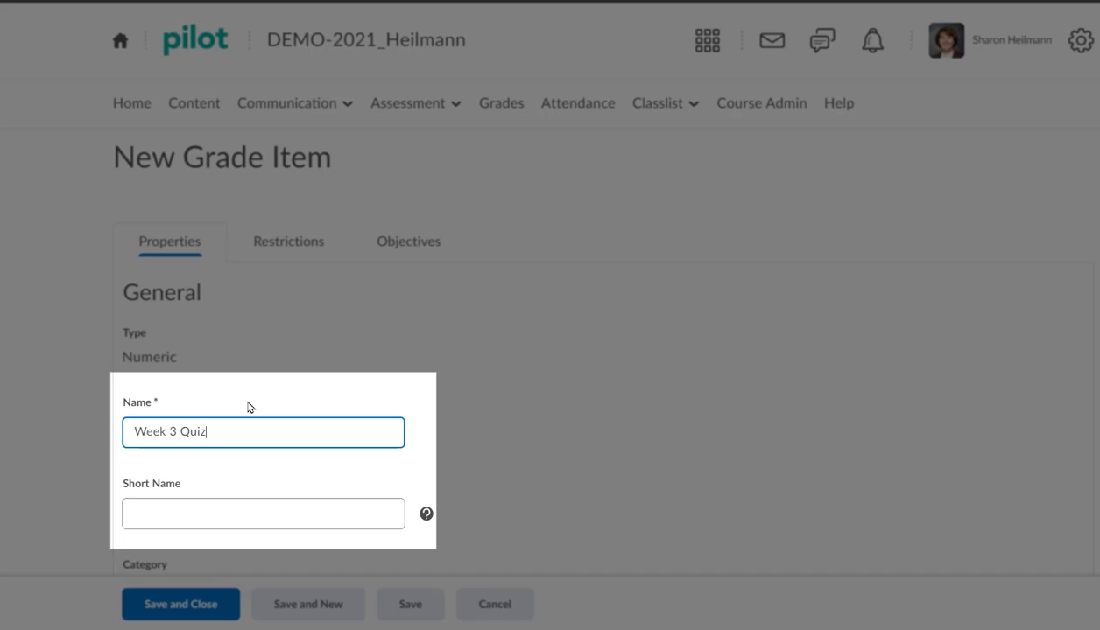
pyautogui.scroll(-9, 426, 363)
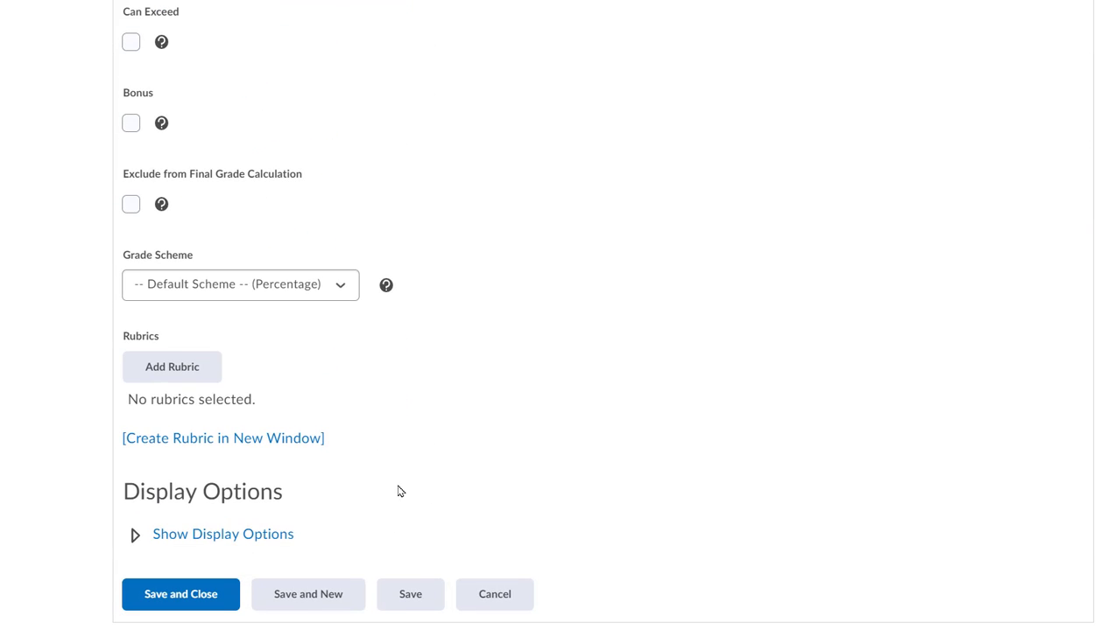
pyautogui.click(306, 592)
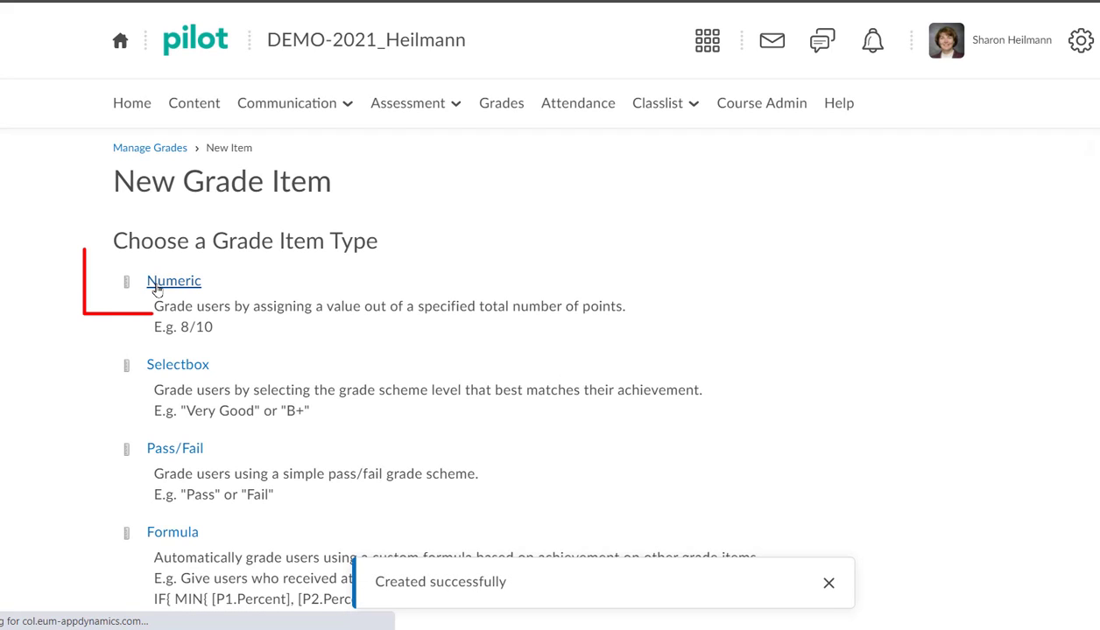
# Create a numeric grade item named "Week 4 Quiz" without a category and save it, continuing with another new item.
pyautogui.click(156, 290)
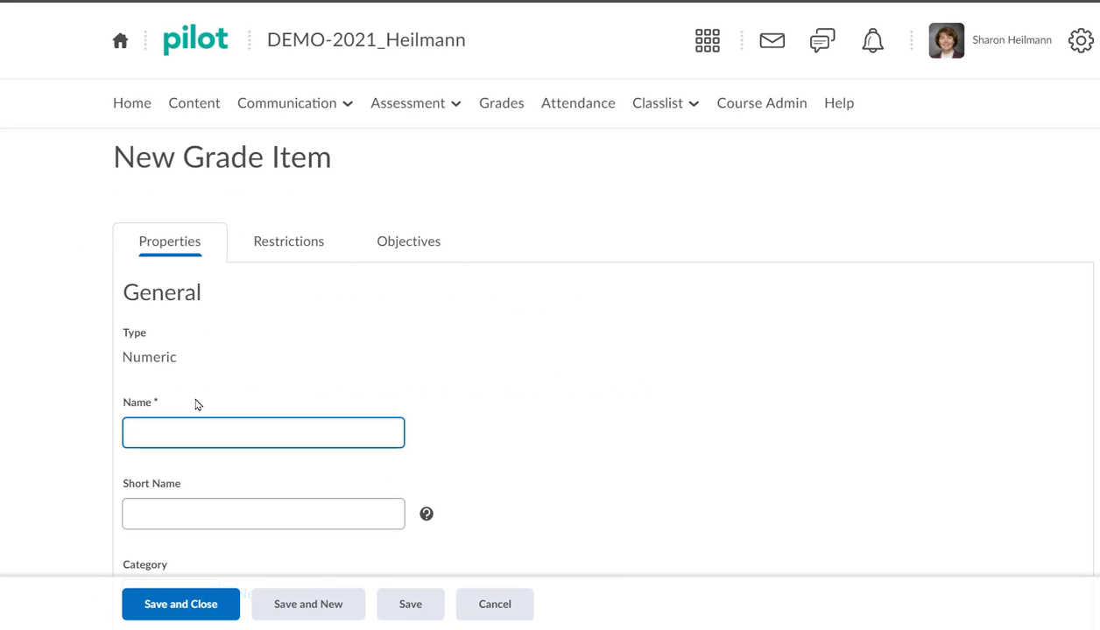
pyautogui.write('Week 4 Q')
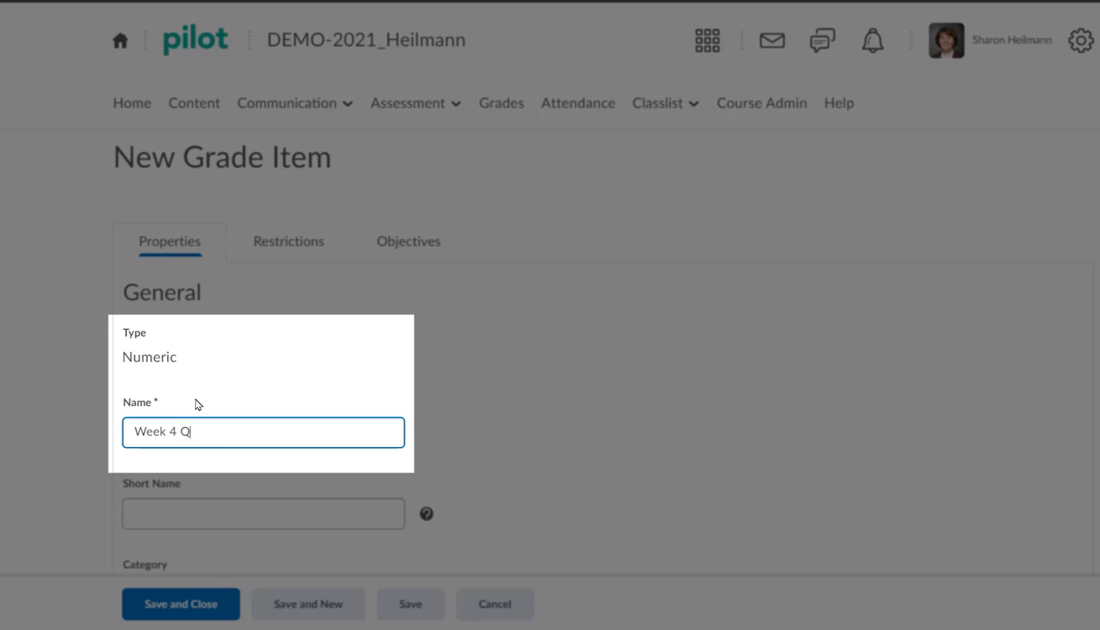
pyautogui.write('uiz')
pyautogui.scroll(-9, 233, 382)
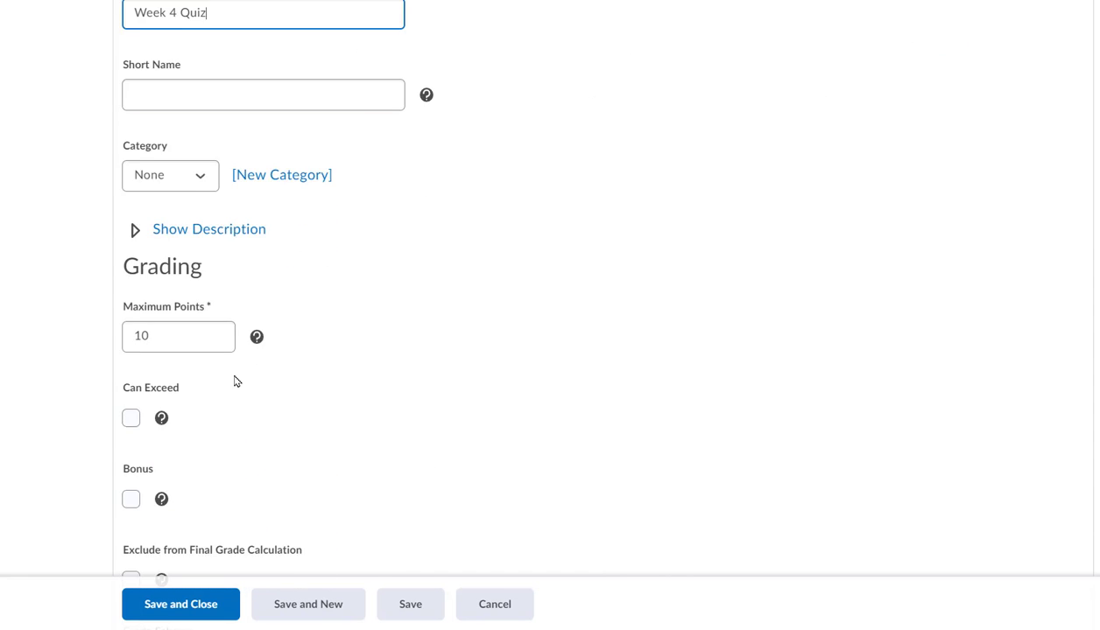
pyautogui.click(294, 591)
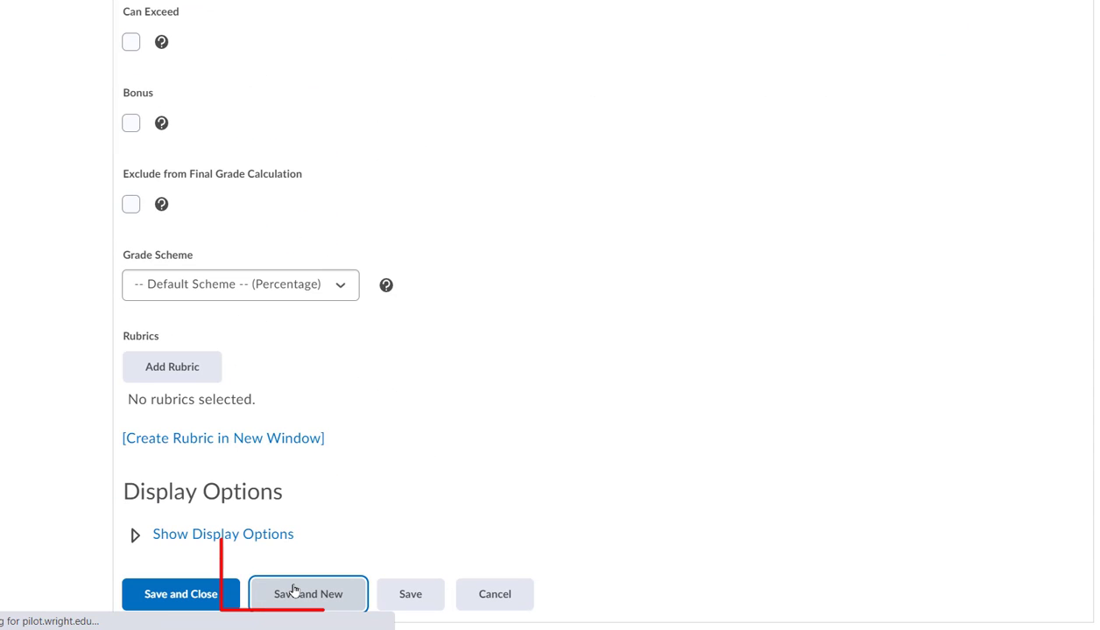
# Create a numeric grade item named "Week 5 Quiz" and save it, continuing with another new item.
pyautogui.click(169, 285)
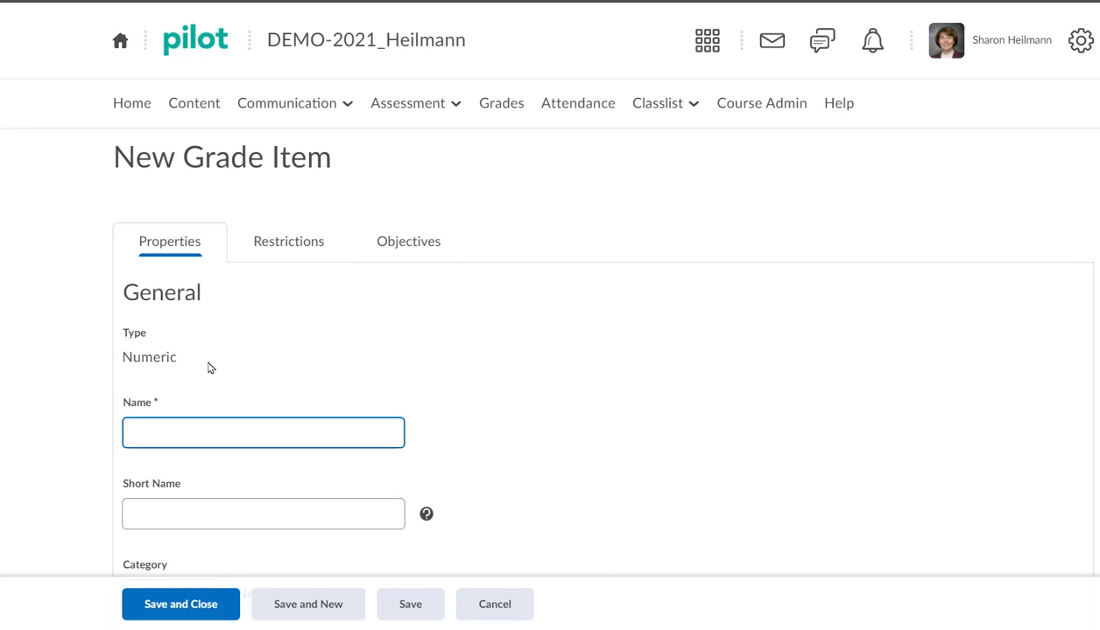
pyautogui.write('Week 5 Quiz')
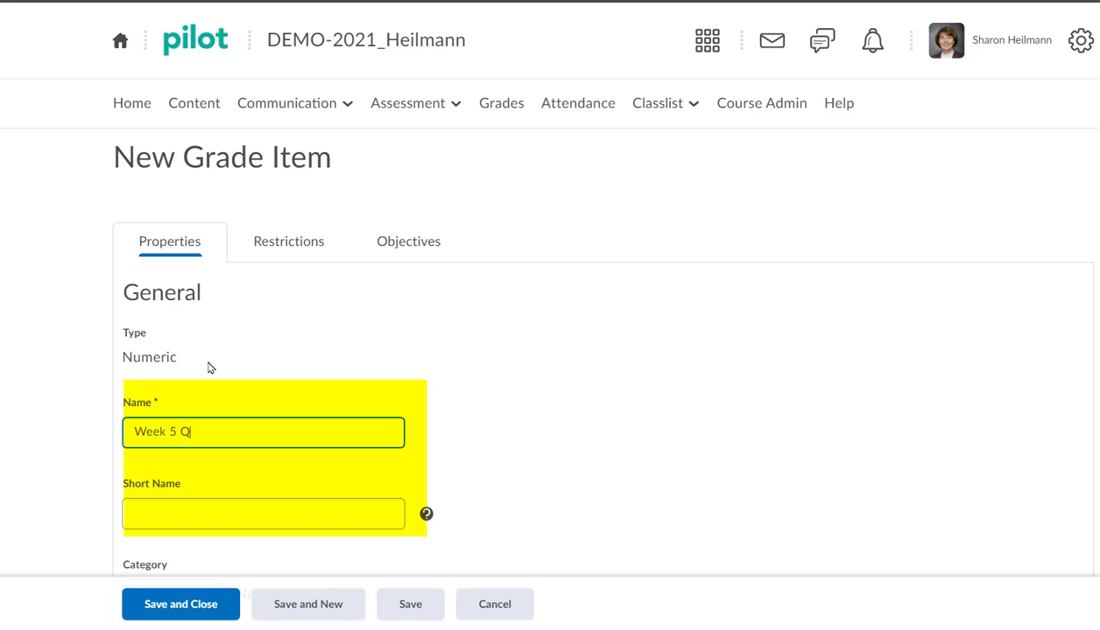
pyautogui.click(302, 592)
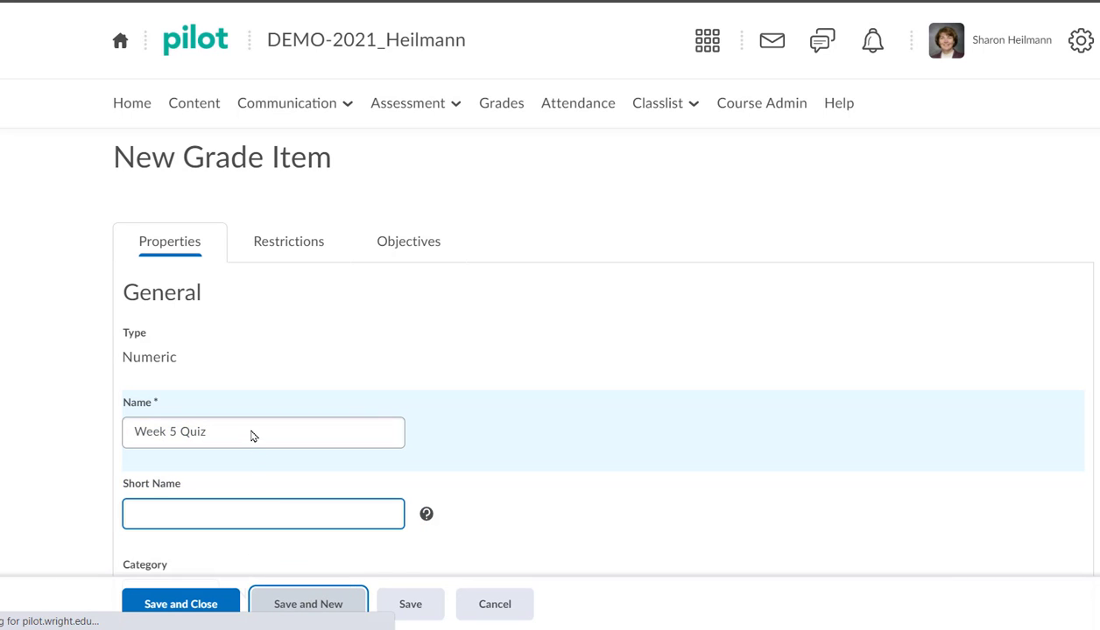
# Create a numeric grade item named "Week 6 Quiz", save it and close the new item form.
pyautogui.click(197, 285)
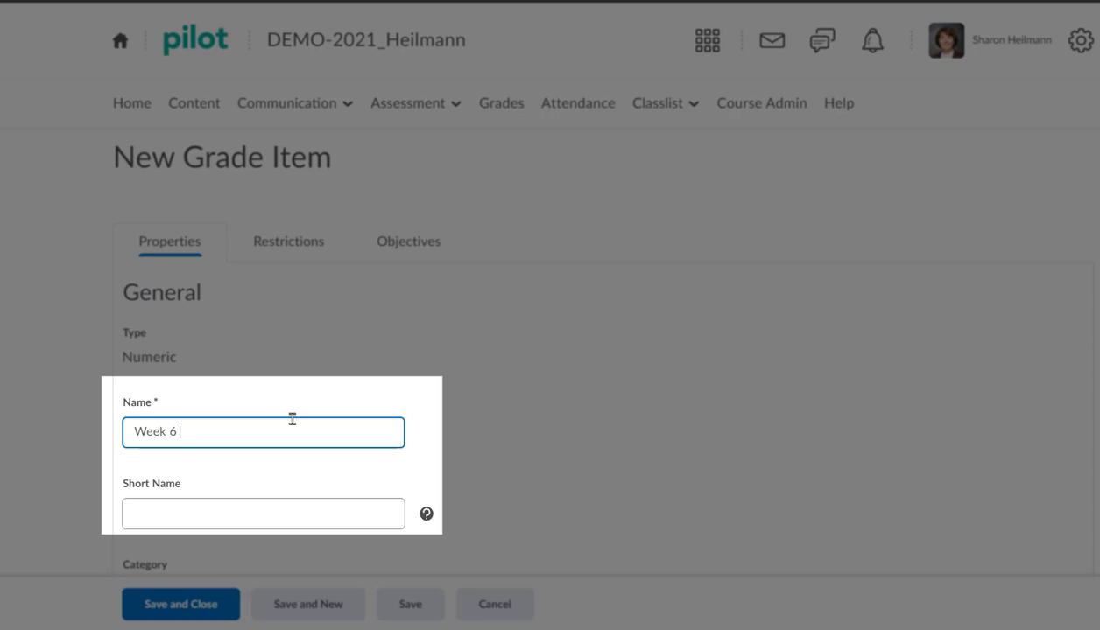
pyautogui.write('uiz')
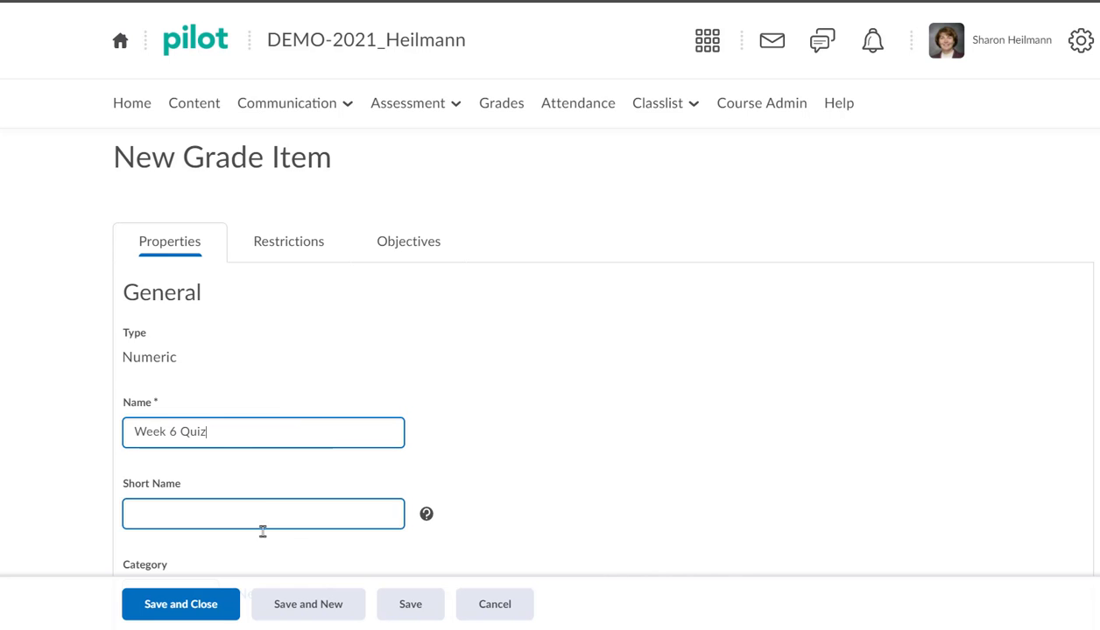
pyautogui.click(181, 604)
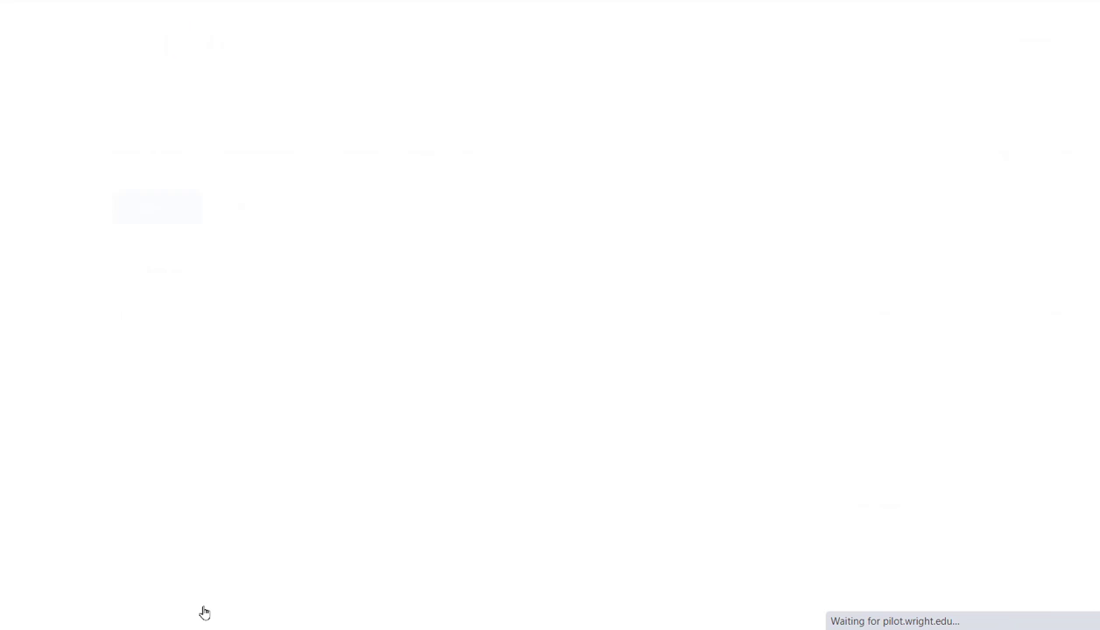